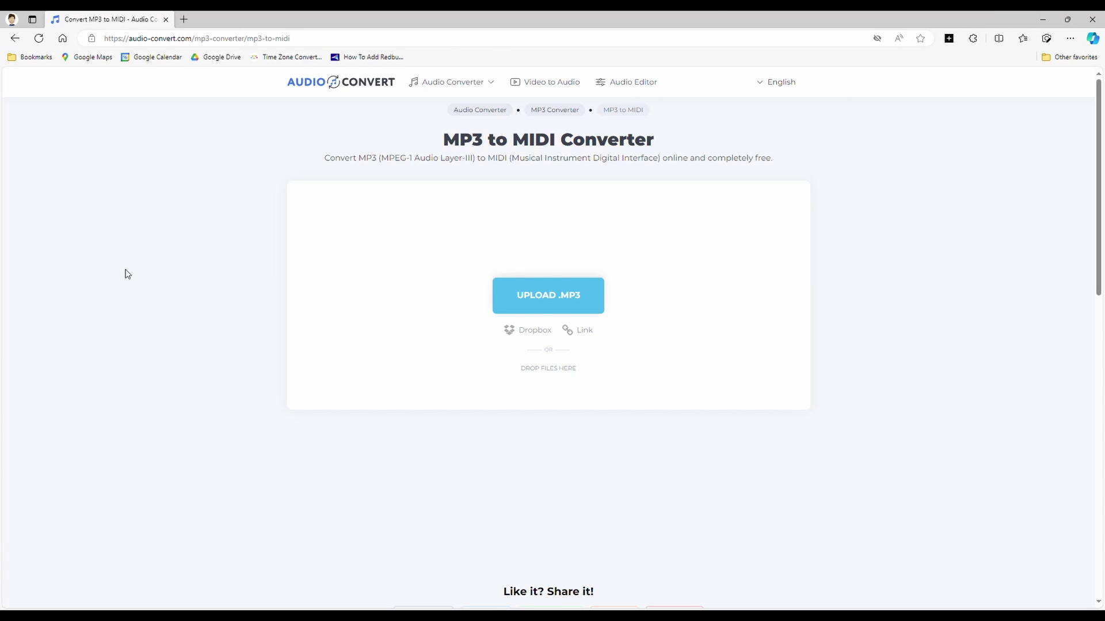
Minimize the Audio Convert MP3 to MIDI browser page to bring back DaVinci Resolve's Edit page
key("super+Down")
key("super+Down")
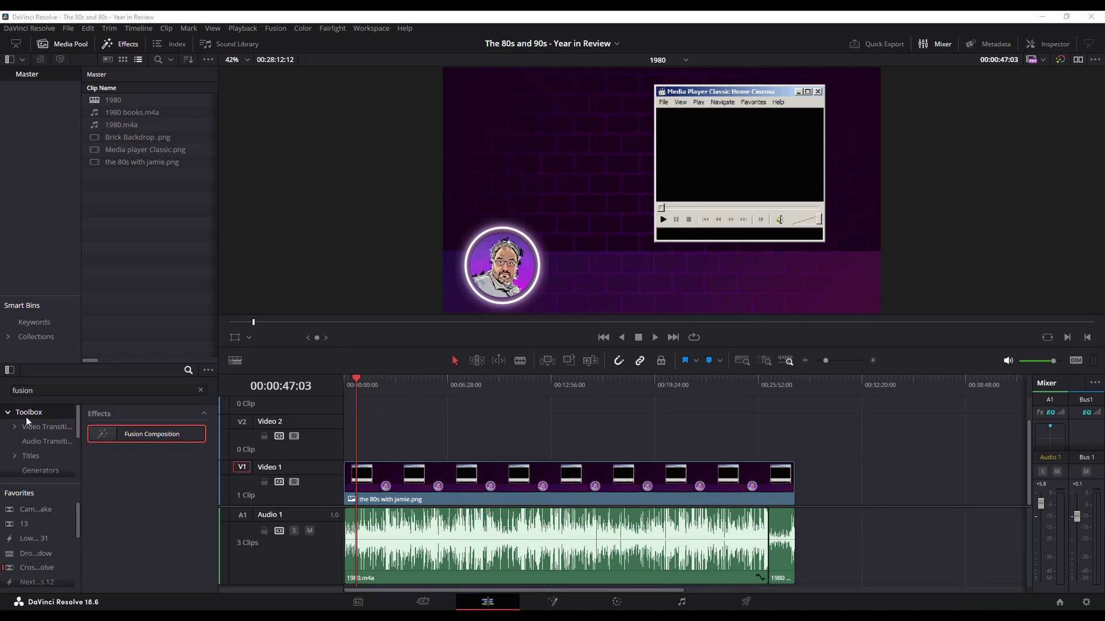
Drop a Fusion Composition clip onto Video 2 and stretch it far to the right along the timeline
left_click_drag(126, 434, 250, 435)
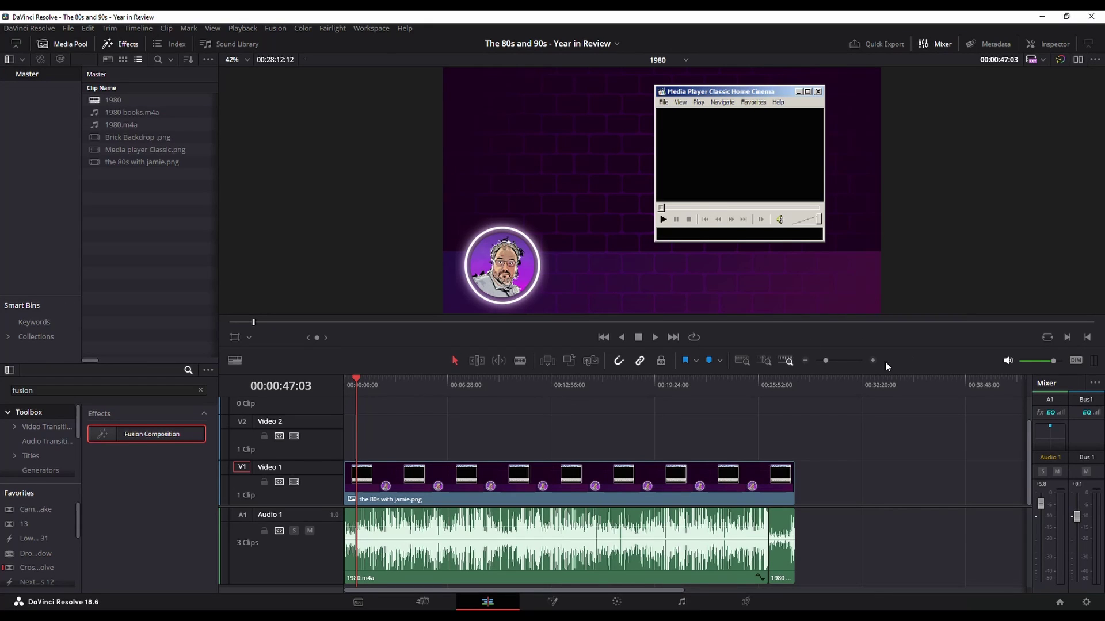
left_click_drag(828, 360, 838, 360)
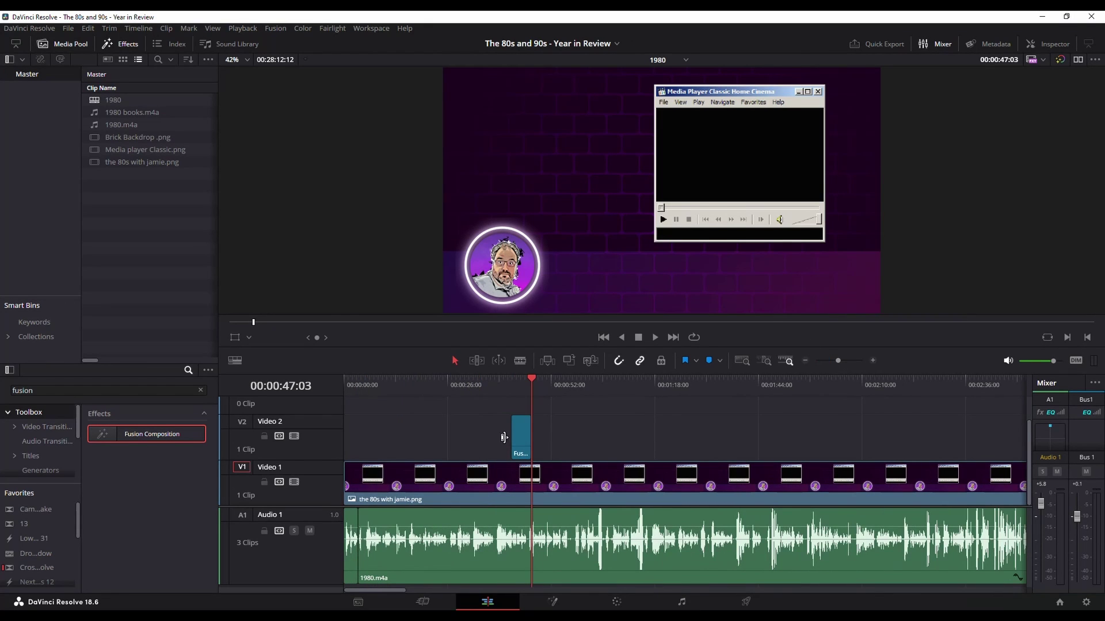
left_click_drag(529, 432, 1028, 421)
right_click(574, 425)
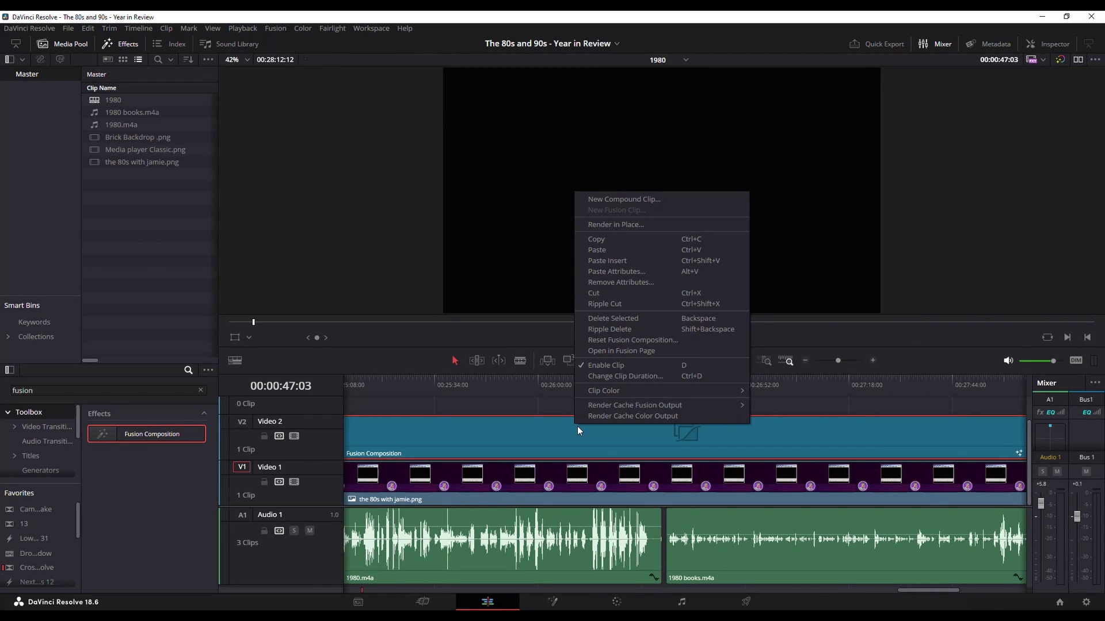
Open the composition in the Fusion page and add two Background nodes, Background1 and Background2
left_click(614, 351)
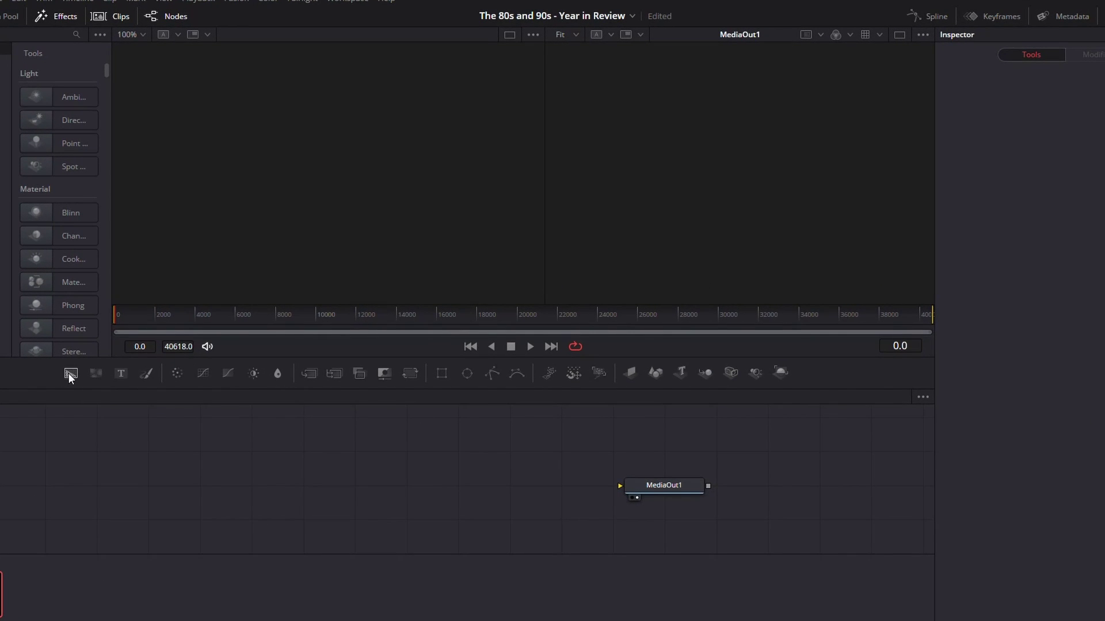
left_click(71, 373)
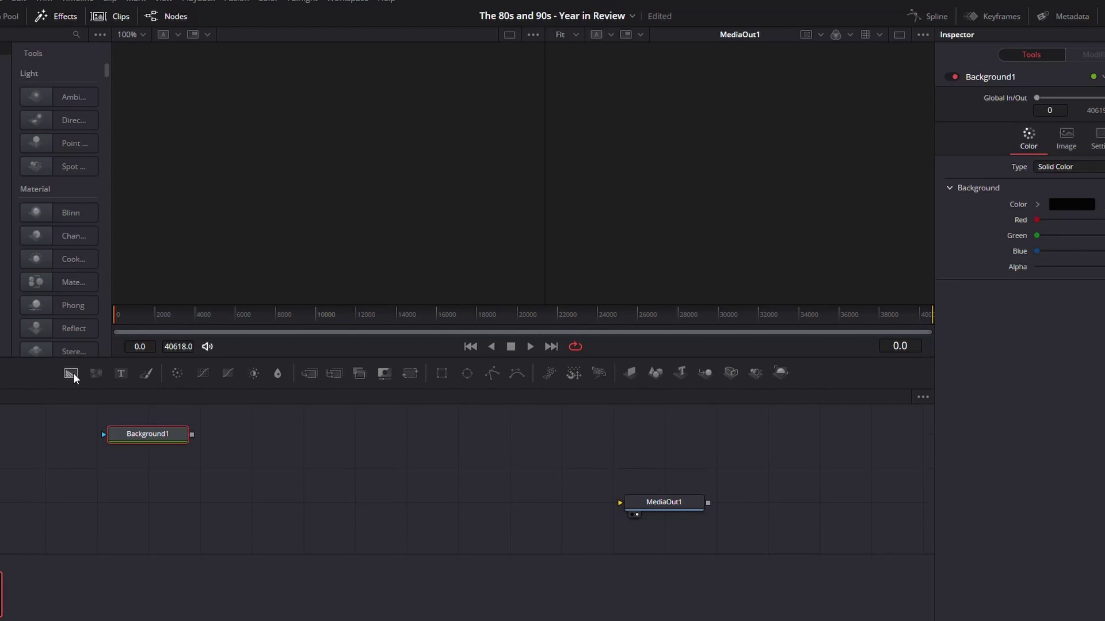
left_click_drag(145, 433, 172, 503)
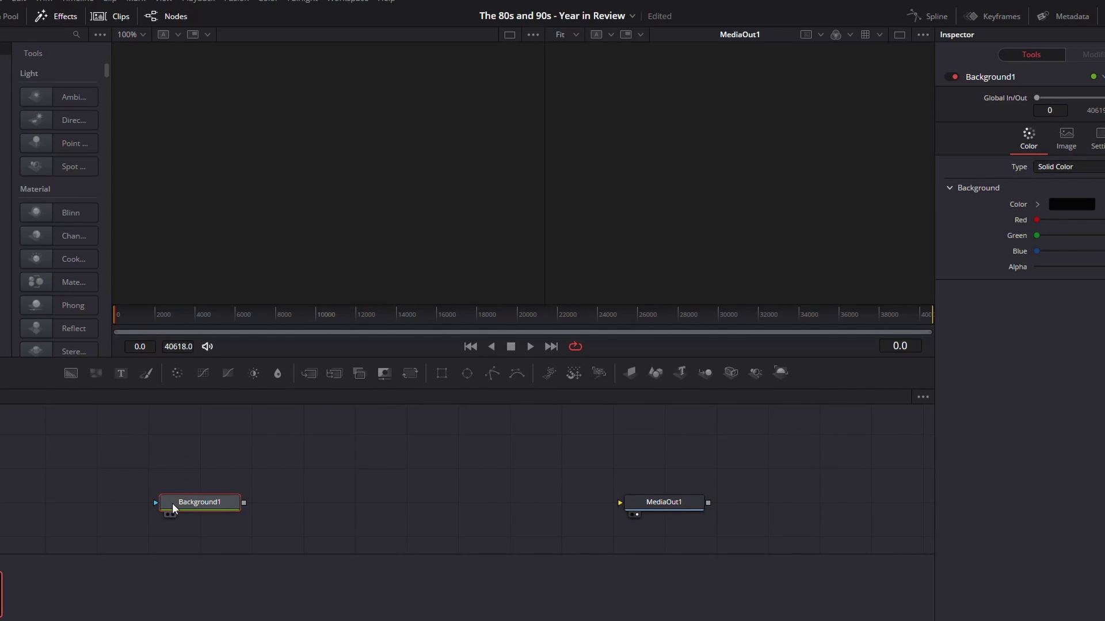
left_click(79, 374)
left_click_drag(372, 467, 397, 468)
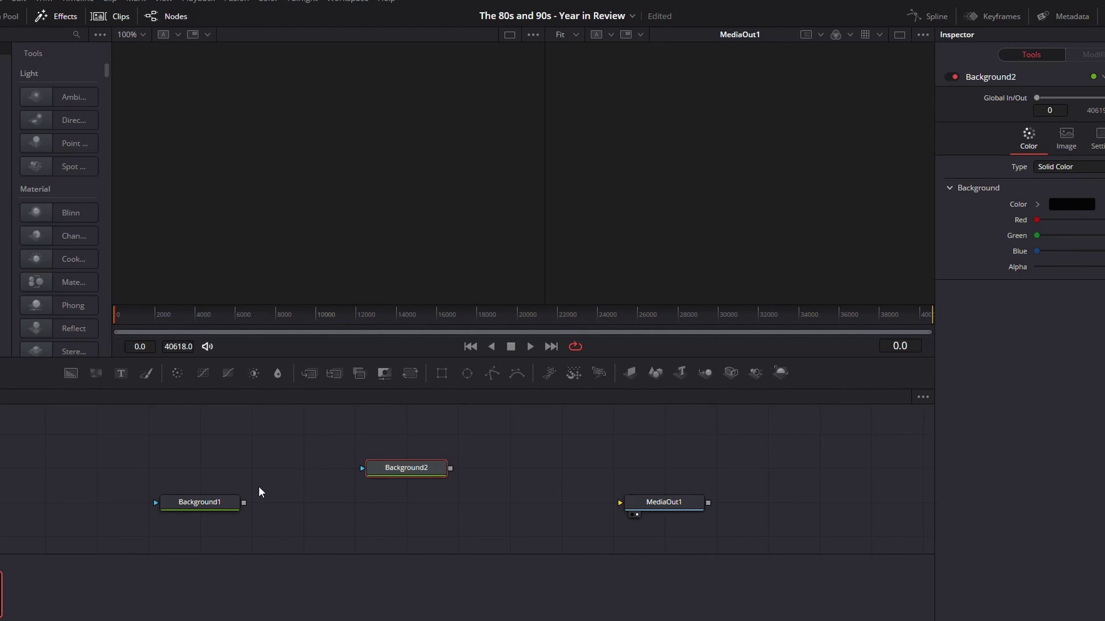
Merge Background2 over Background1 into Merge1 and connect Merge1 to MediaOut1
left_click(215, 506)
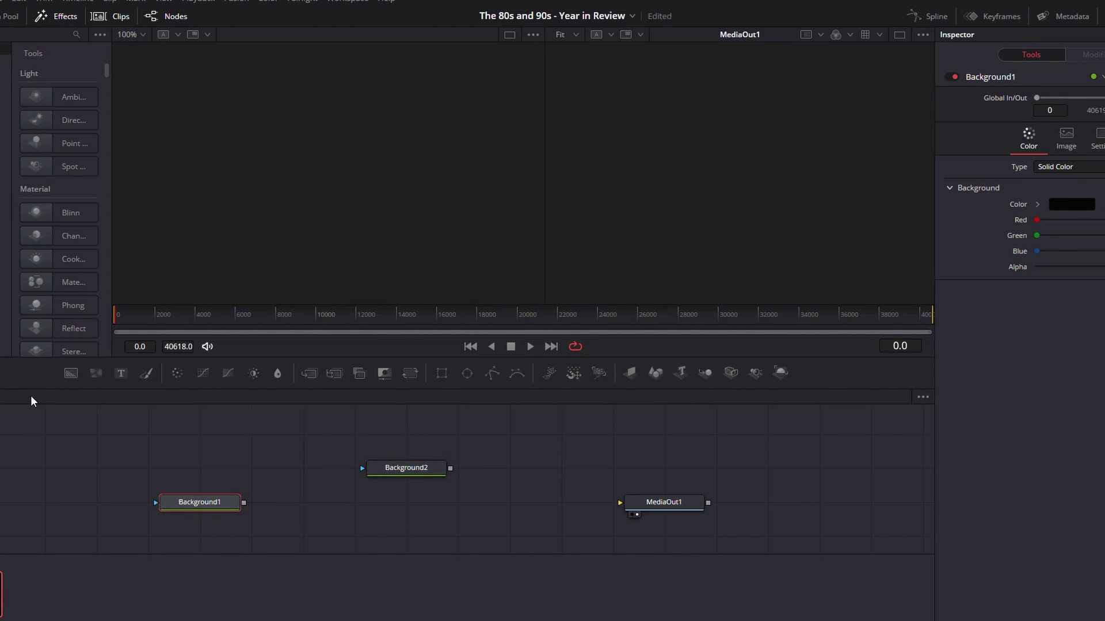
left_click(338, 509)
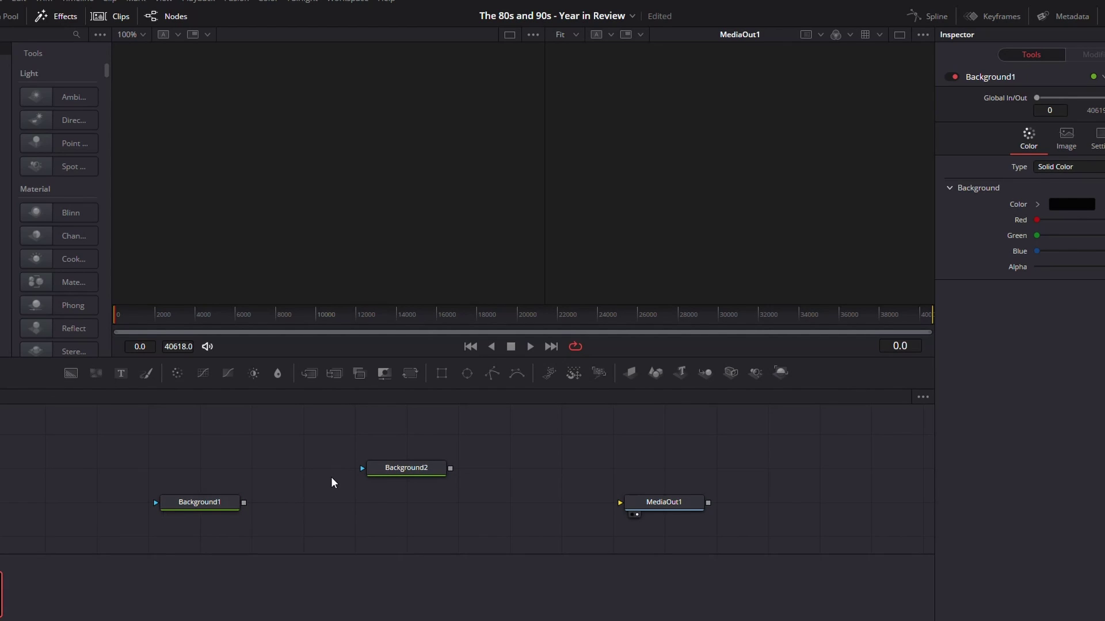
left_click(399, 470)
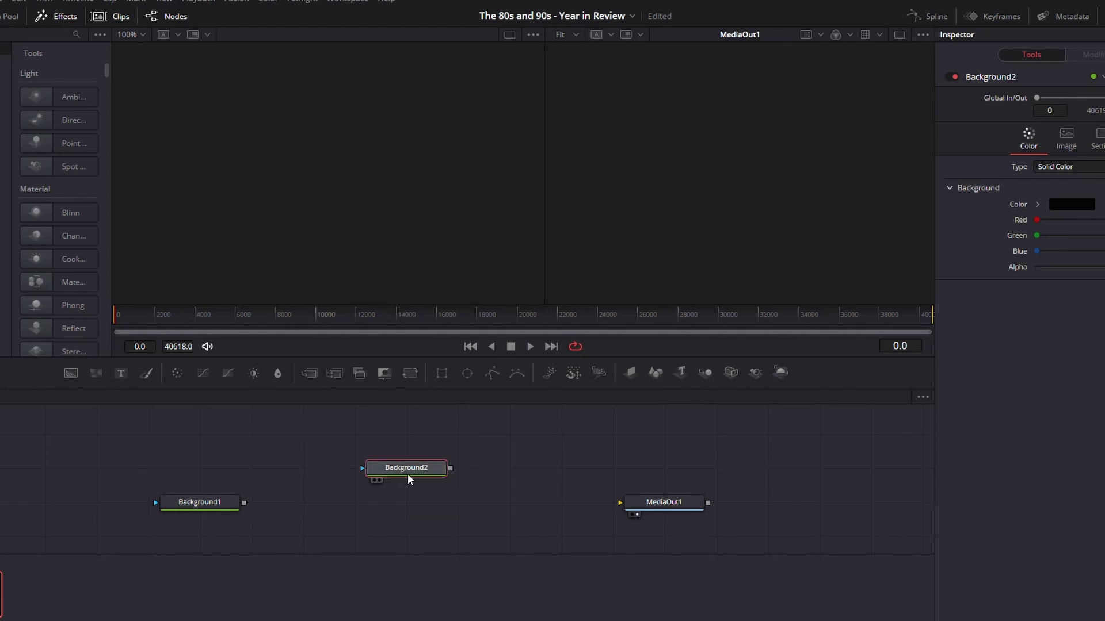
left_click_drag(408, 468, 401, 433)
key("ctrl+z")
left_click_drag(452, 468, 244, 503)
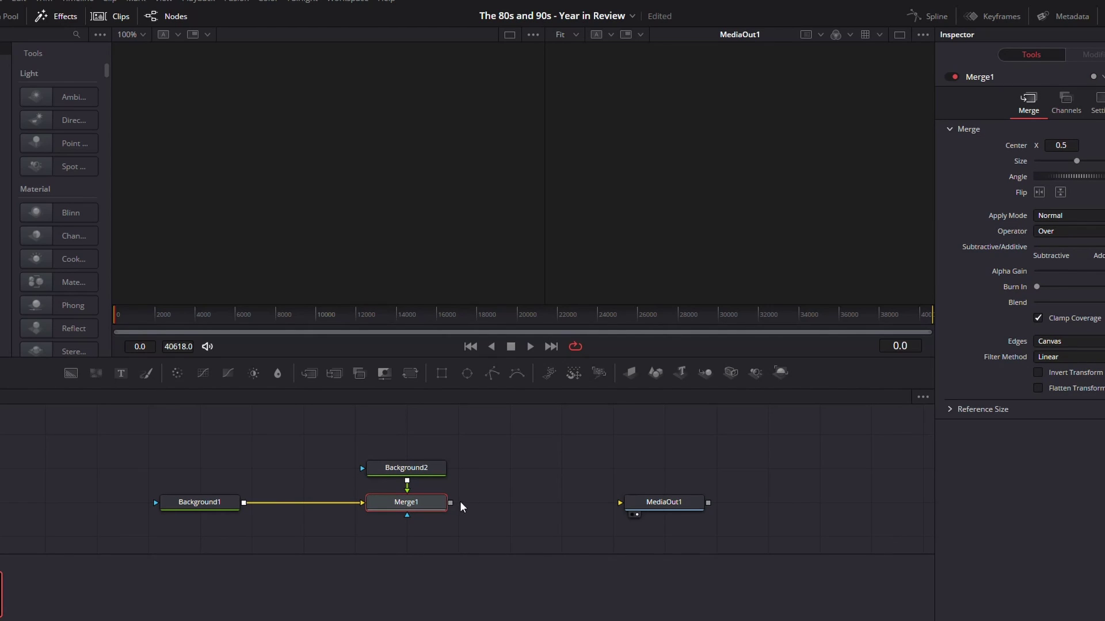
left_click_drag(451, 502, 621, 505)
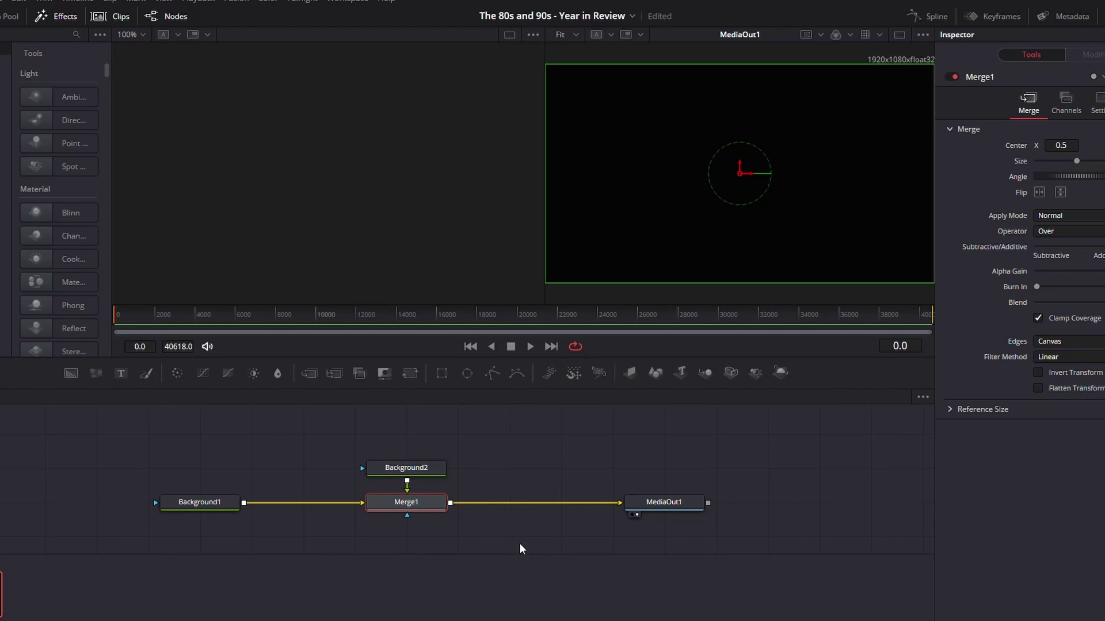
left_click(409, 469)
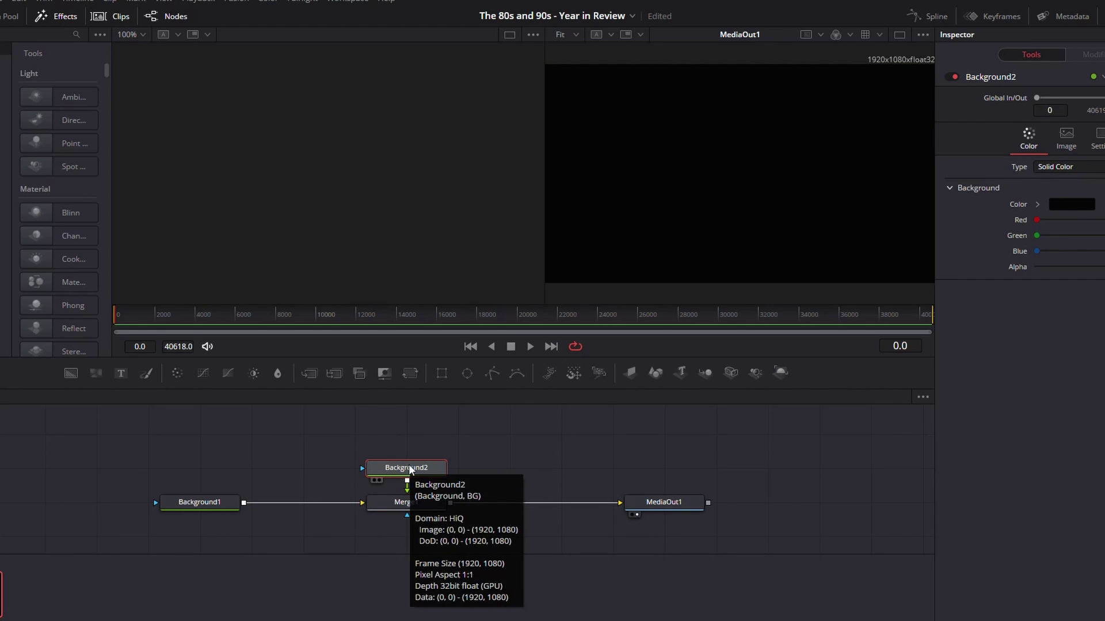
Mask Background2 with Rectangle1 and set its colour to dark purple #39062d
left_click(441, 374)
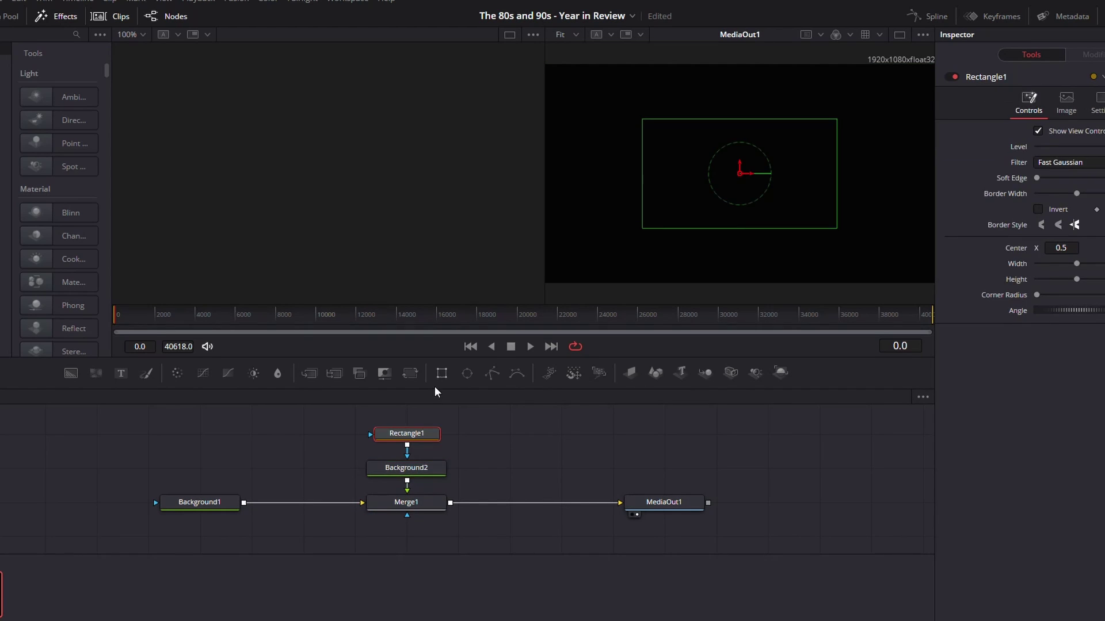
left_click(392, 469)
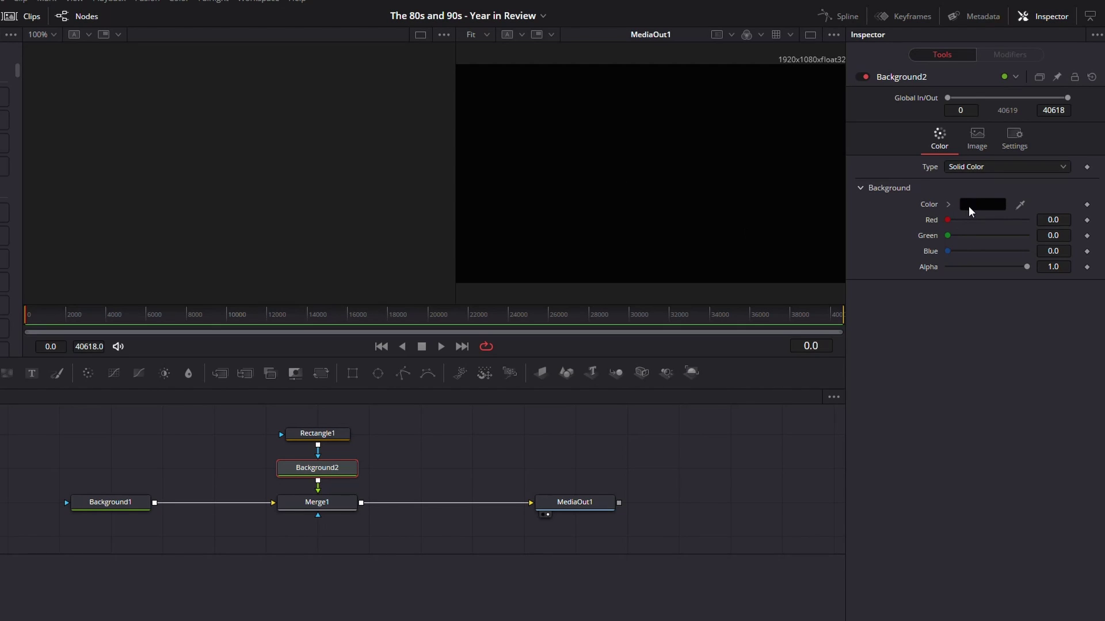
left_click(969, 205)
left_click(353, 388)
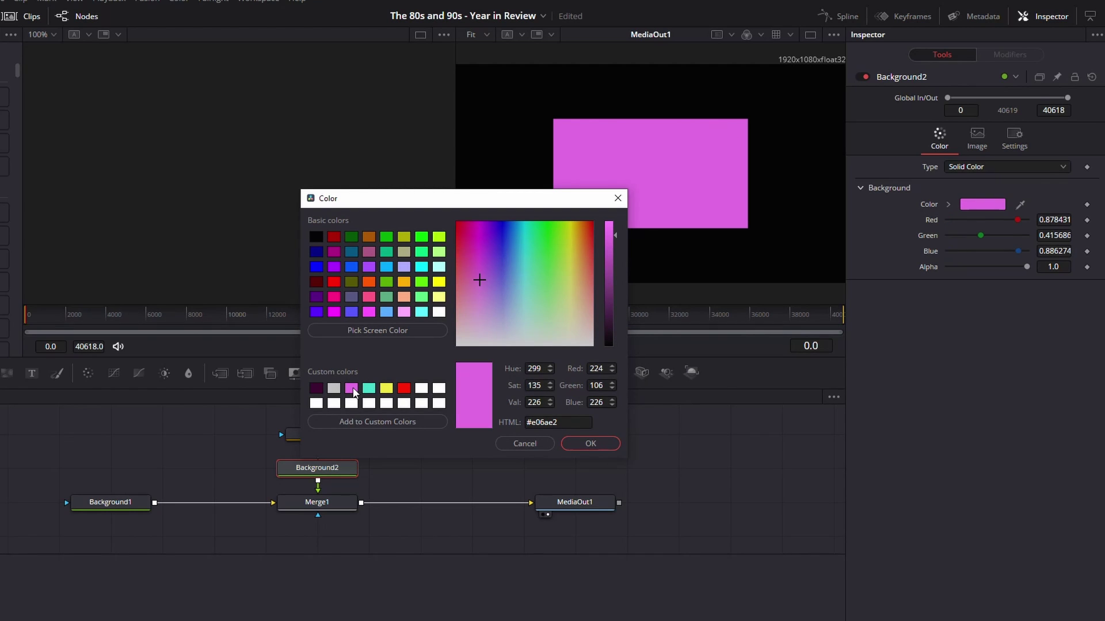
left_click(320, 387)
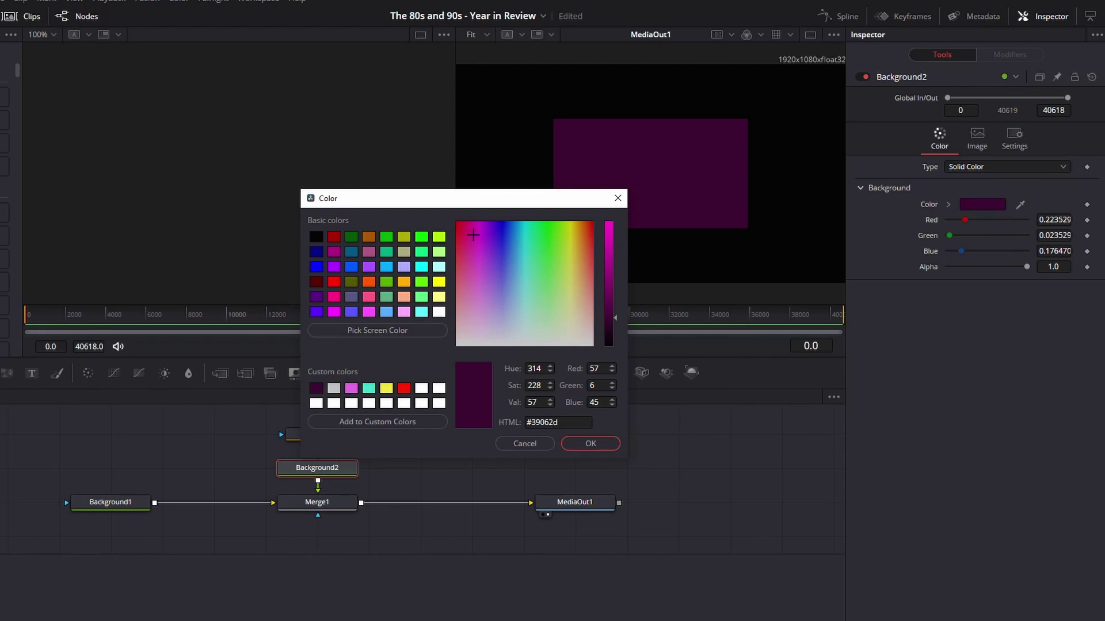
left_click(590, 443)
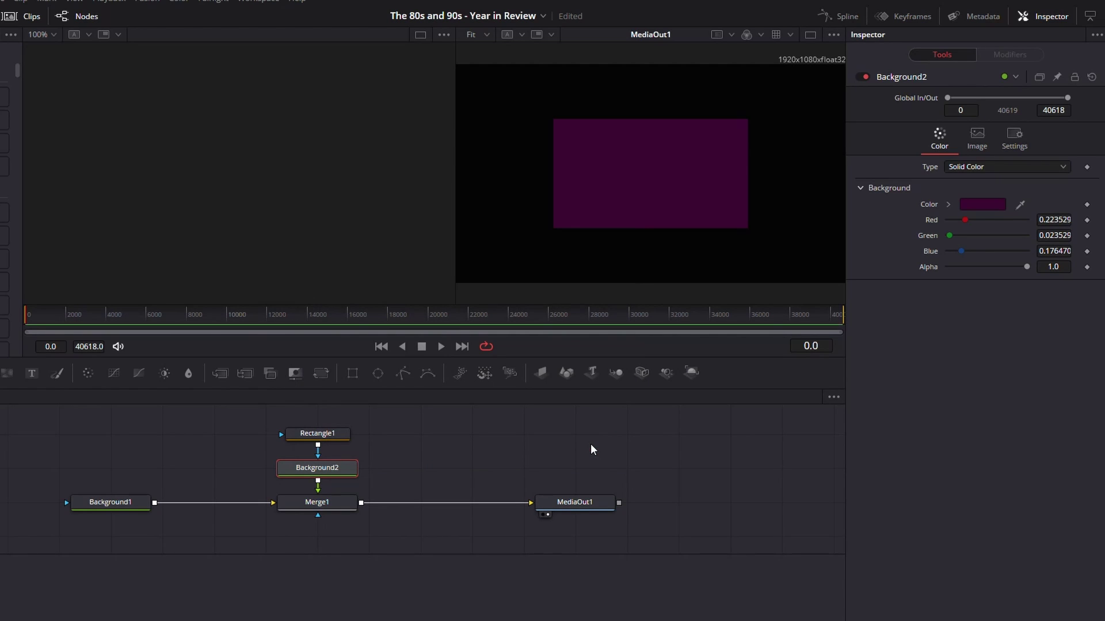
Make Rectangle1 a thin rounded bar (width 0.016, corner radius 0.094) centred near X 0.17
left_click(302, 436)
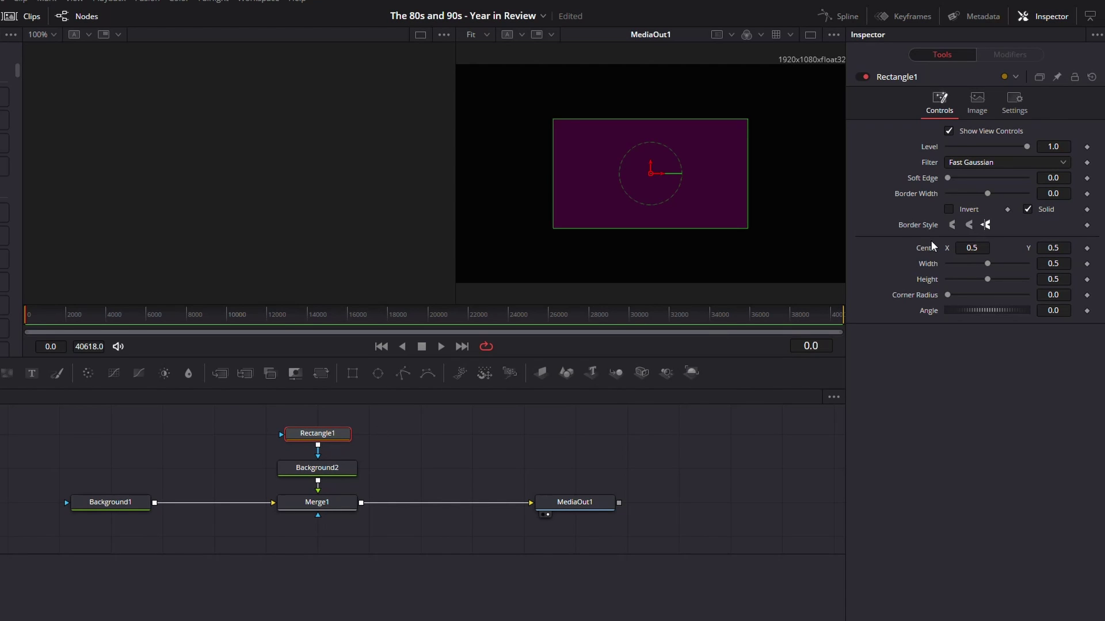
left_click_drag(987, 265, 954, 292)
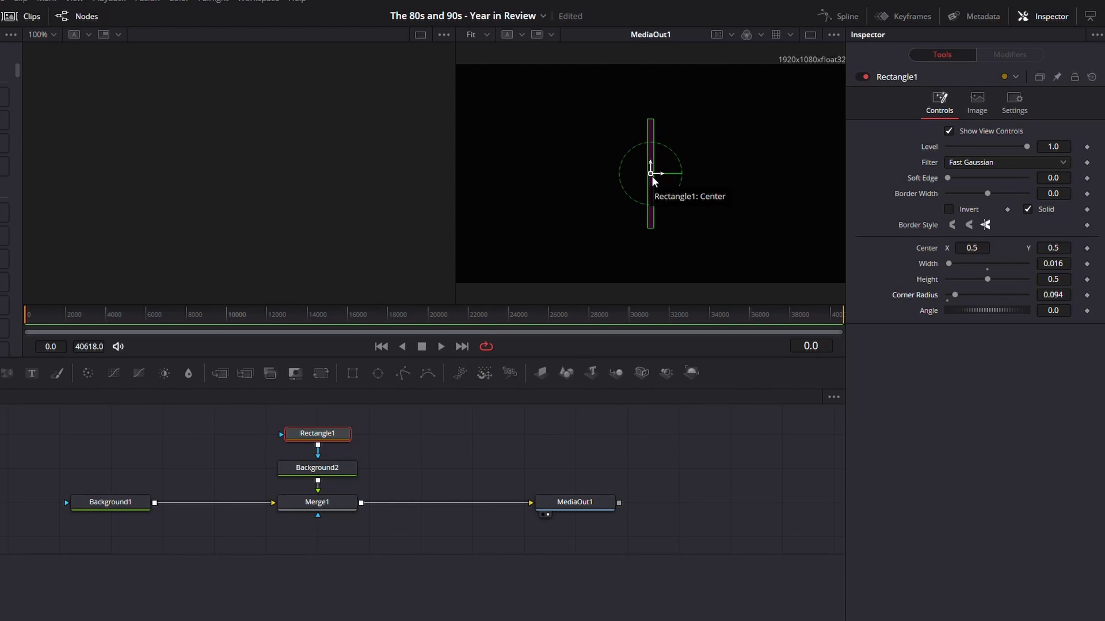
left_click_drag(652, 175, 525, 170)
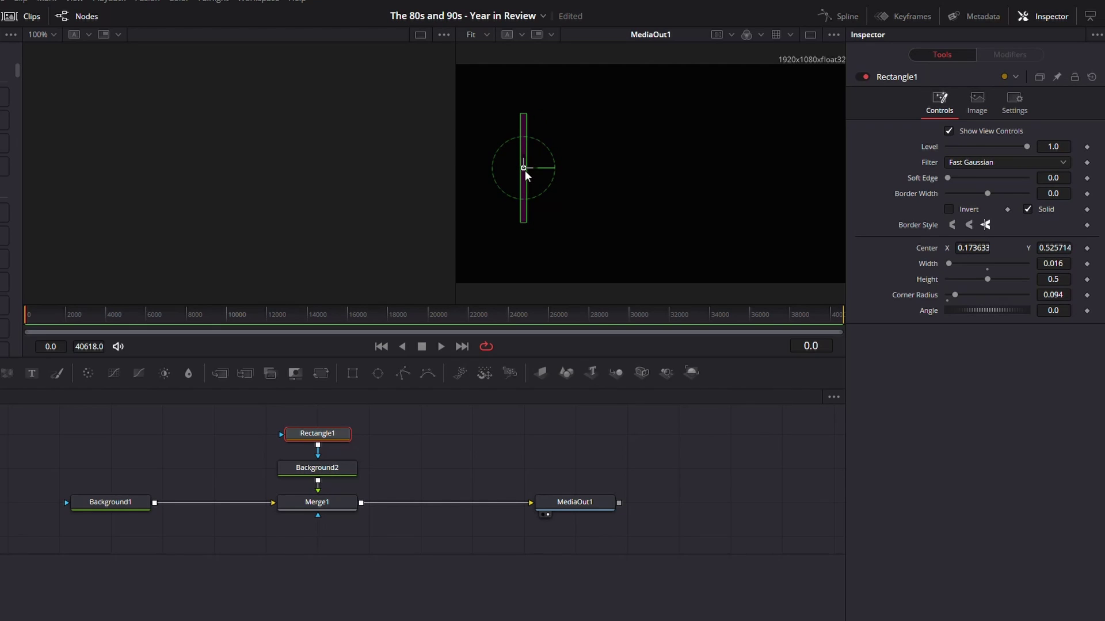
Insert a Duplicate tool after Background2, found by searching 'dupl'
left_click(317, 468)
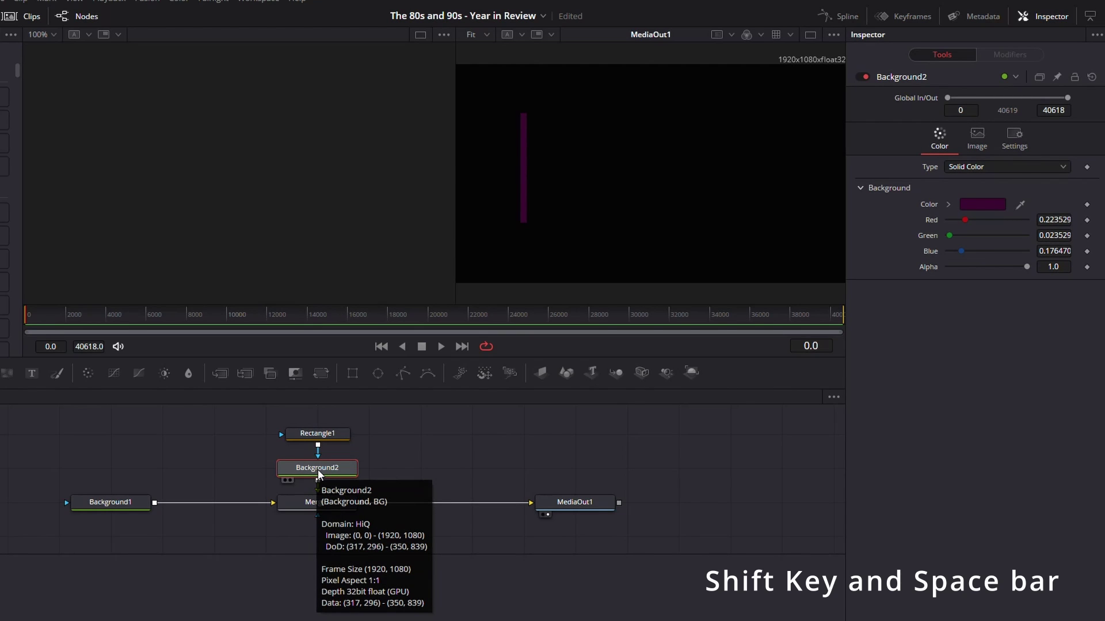
key("shift+space")
type("dupl")
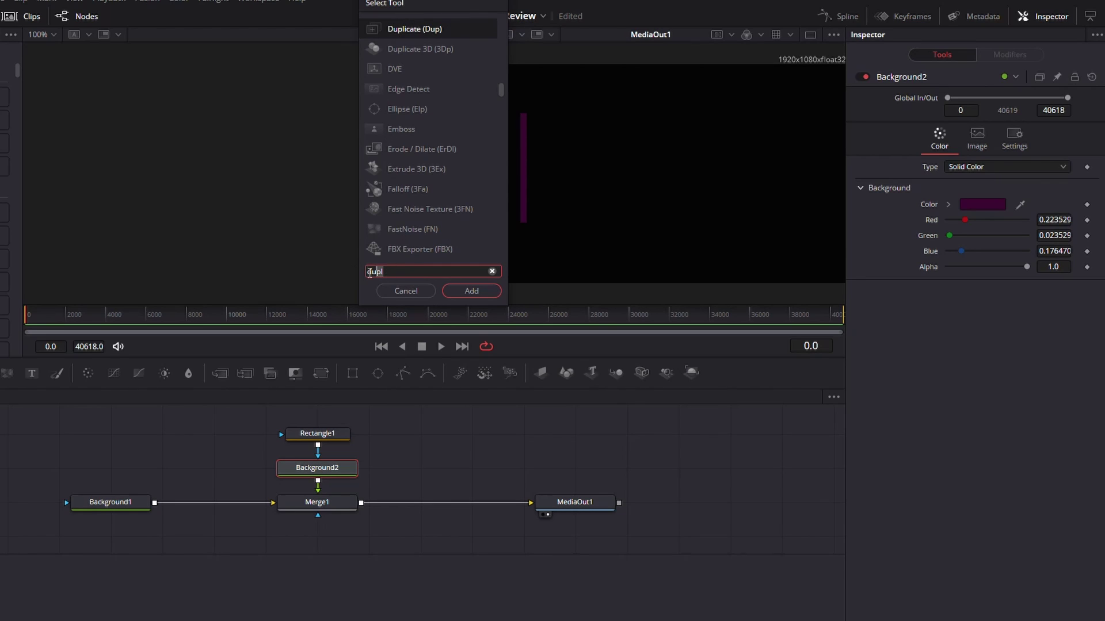
key("BackSpace")
key("BackSpace")
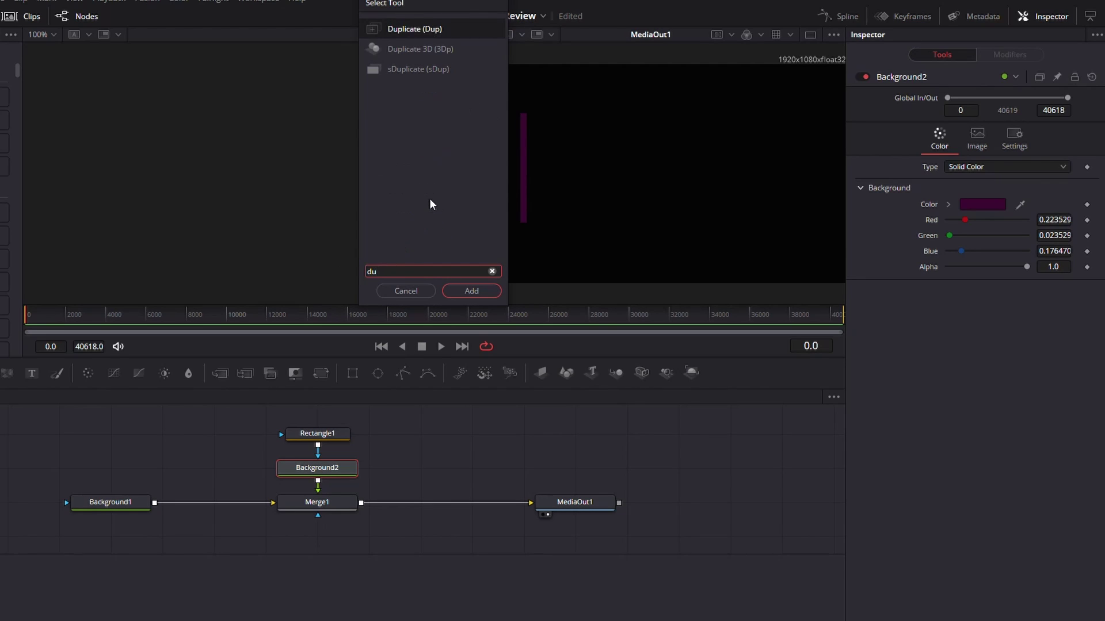
left_click(421, 28)
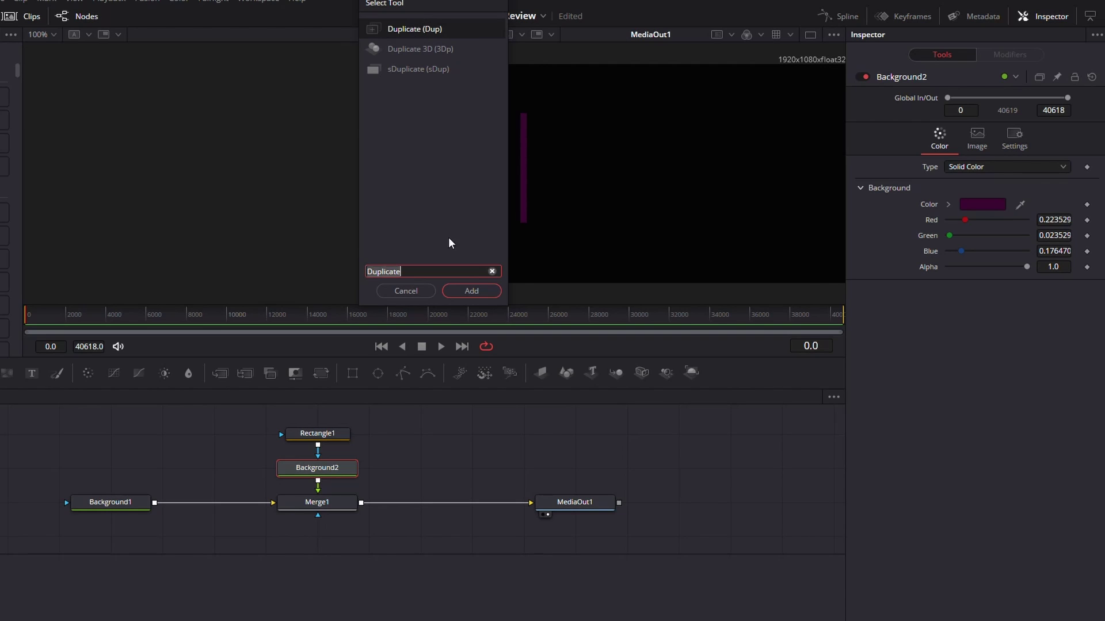
left_click(470, 291)
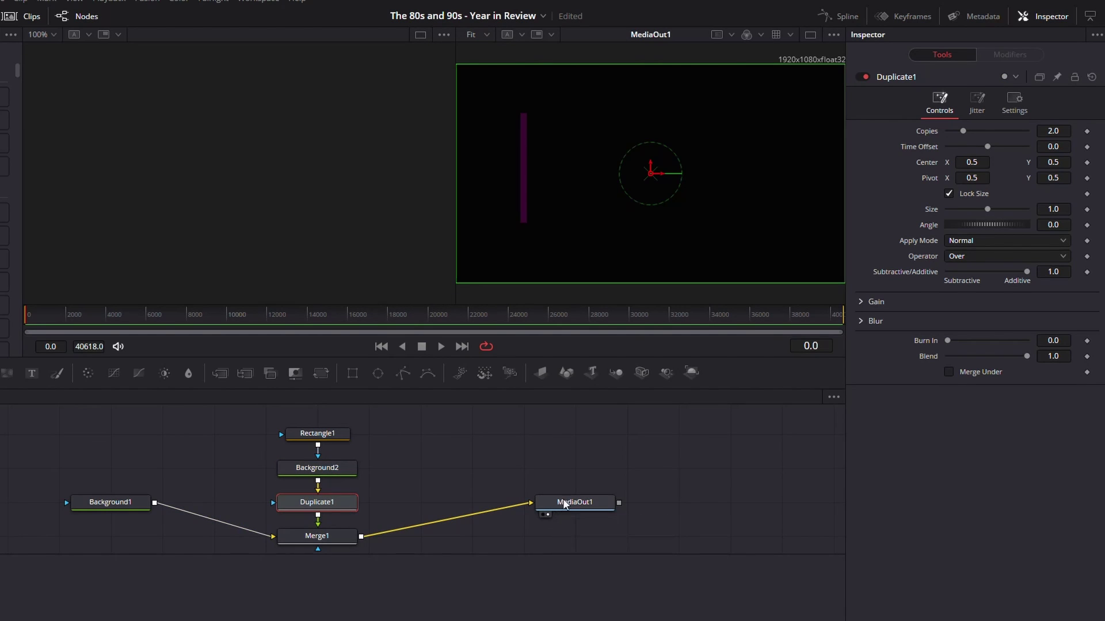
Move MediaOut1 and Background1 down into line with Merge1
left_click_drag(564, 507, 565, 540)
left_click(107, 507)
left_click_drag(107, 508, 122, 535)
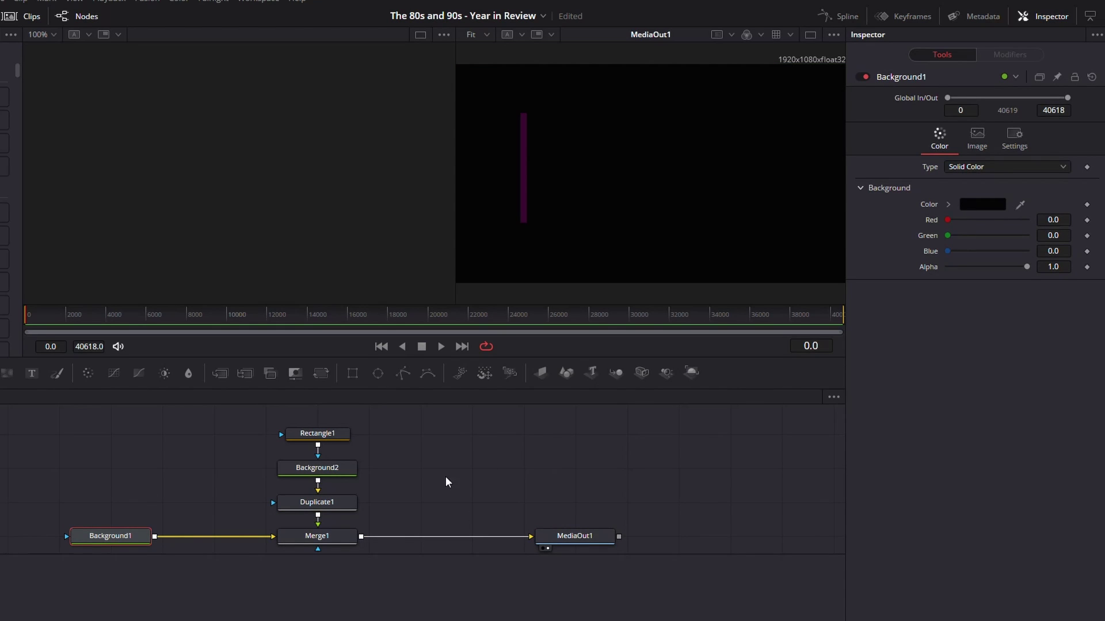
Set Duplicate1 to 10 copies spread horizontally at Center X 0.559
left_click(342, 503)
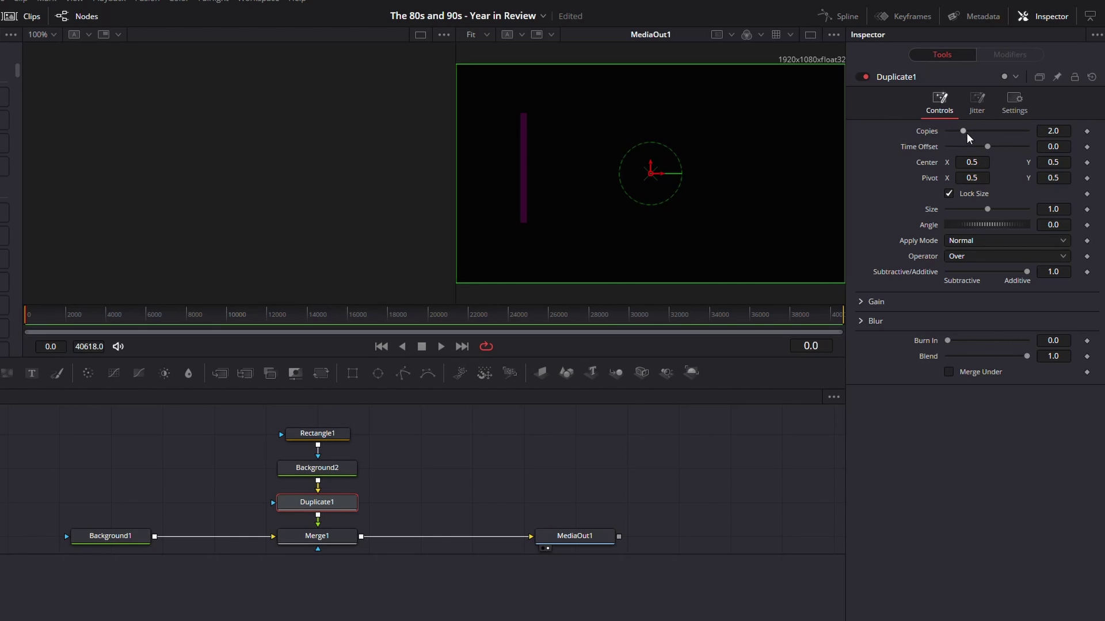
left_click_drag(964, 130, 1051, 133)
left_click_drag(971, 163, 984, 163)
Drive Rectangle1's Height with a MIDI Extractor modifier
left_click(320, 435)
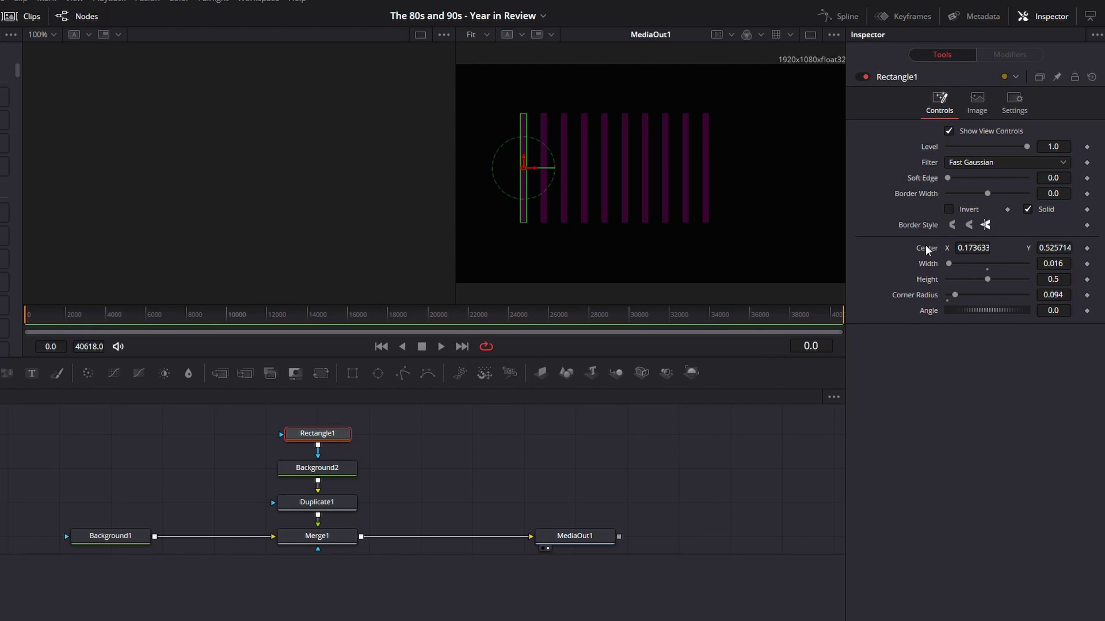
right_click(916, 263)
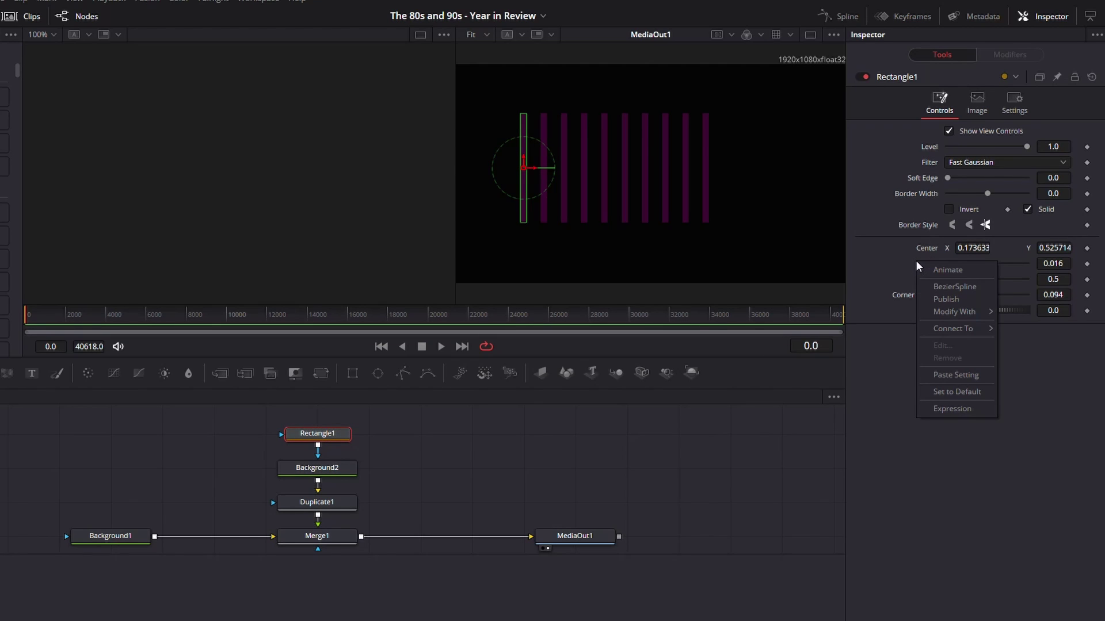
left_click(908, 264)
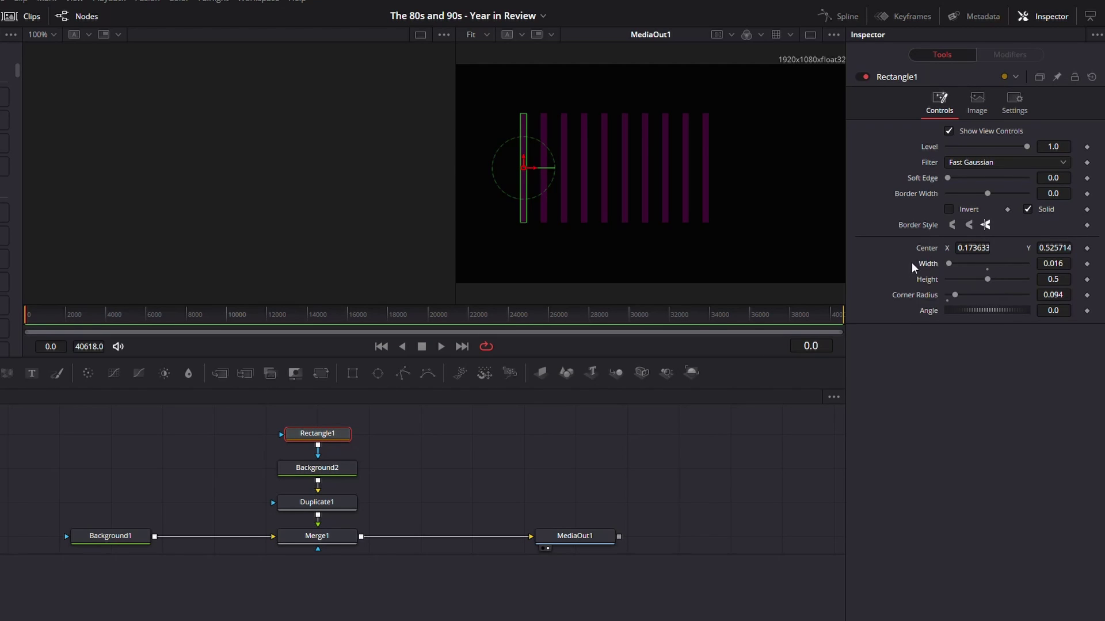
right_click(917, 281)
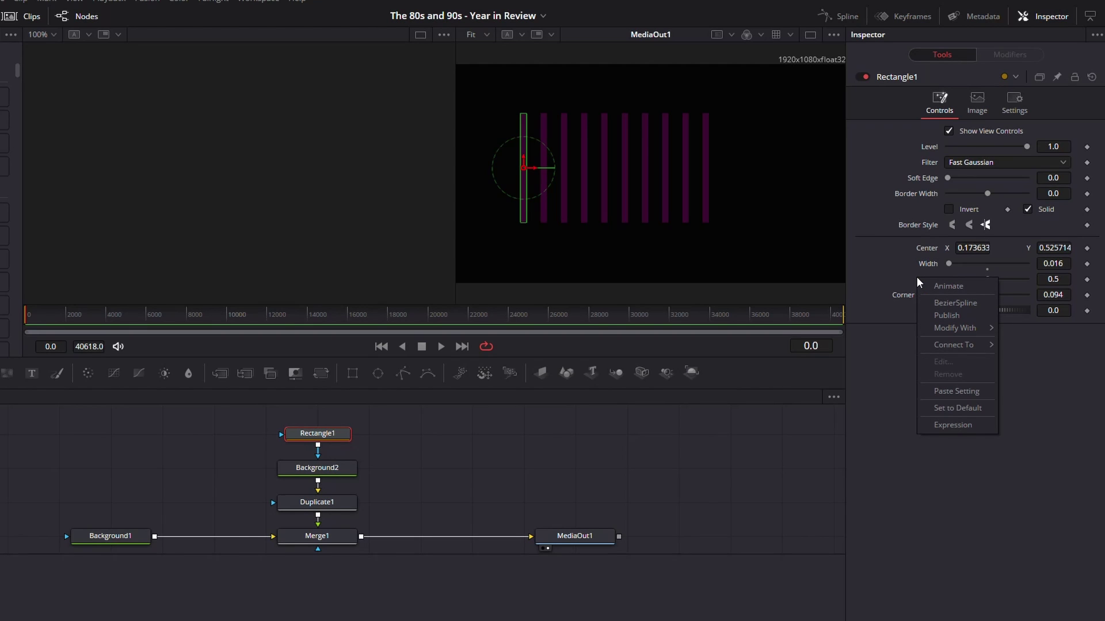
mouse_move(940, 326)
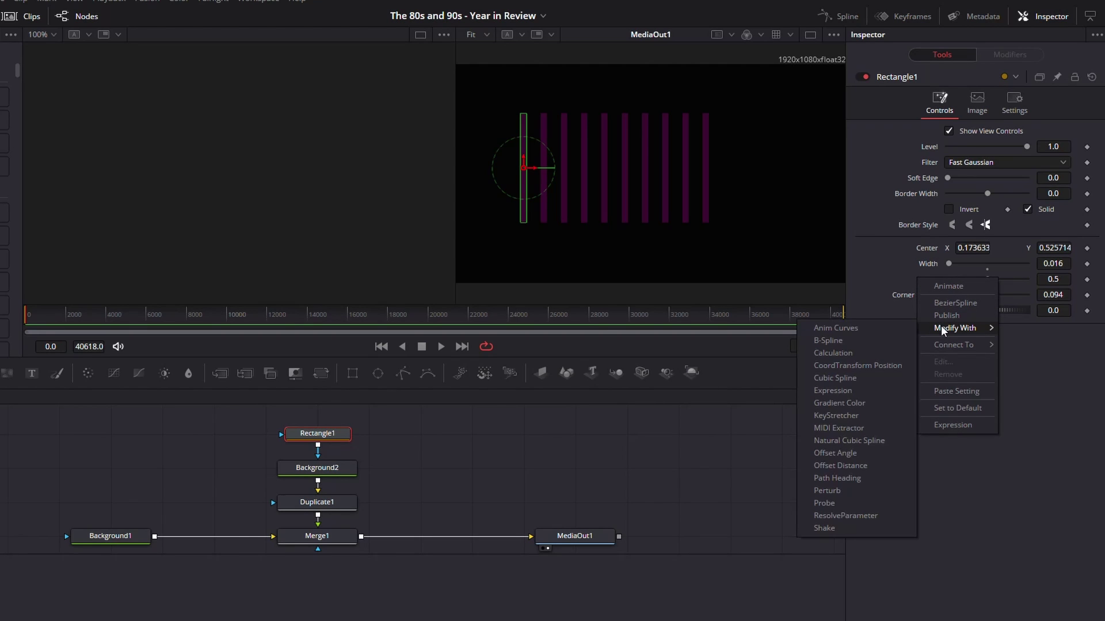
left_click(829, 429)
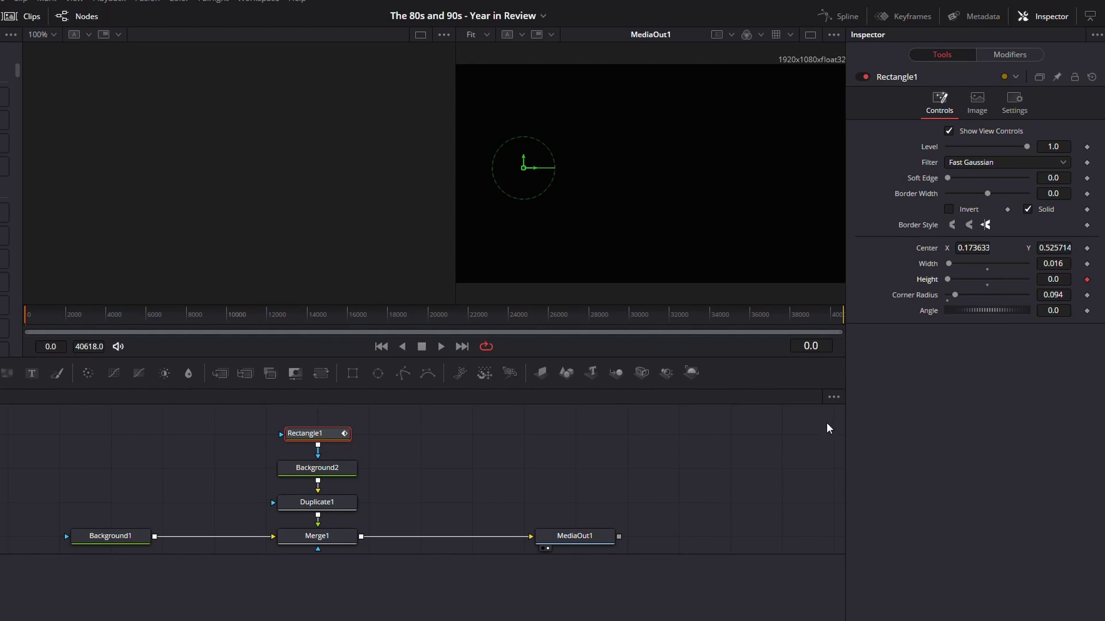
Load the .mid file from the MD_All (E:) drive into the MIDI Extractor
left_click(1011, 56)
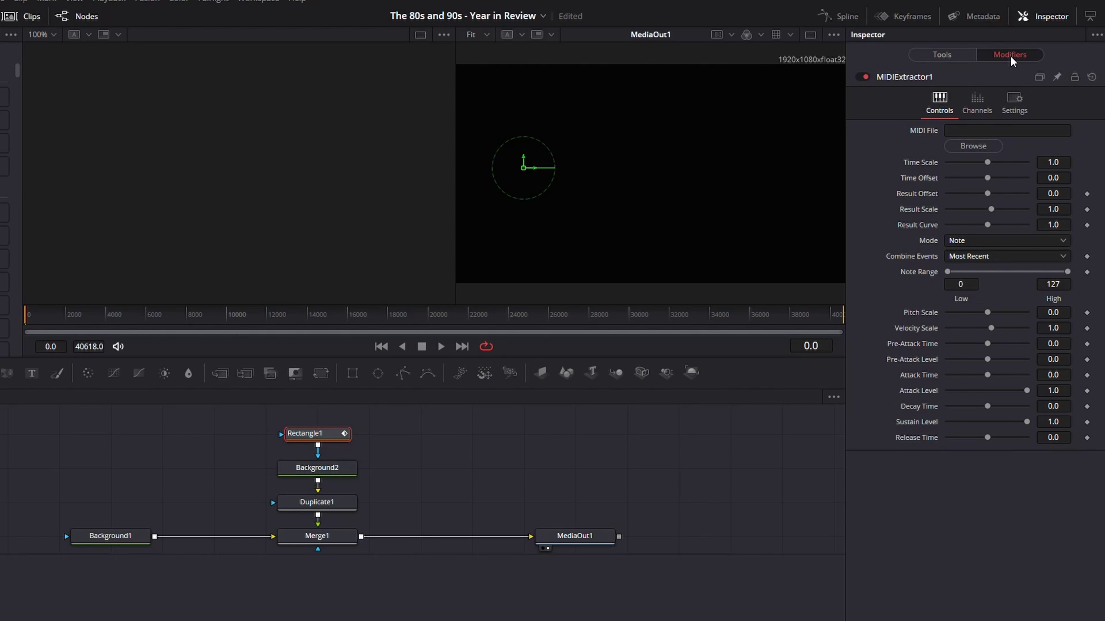
left_click(972, 146)
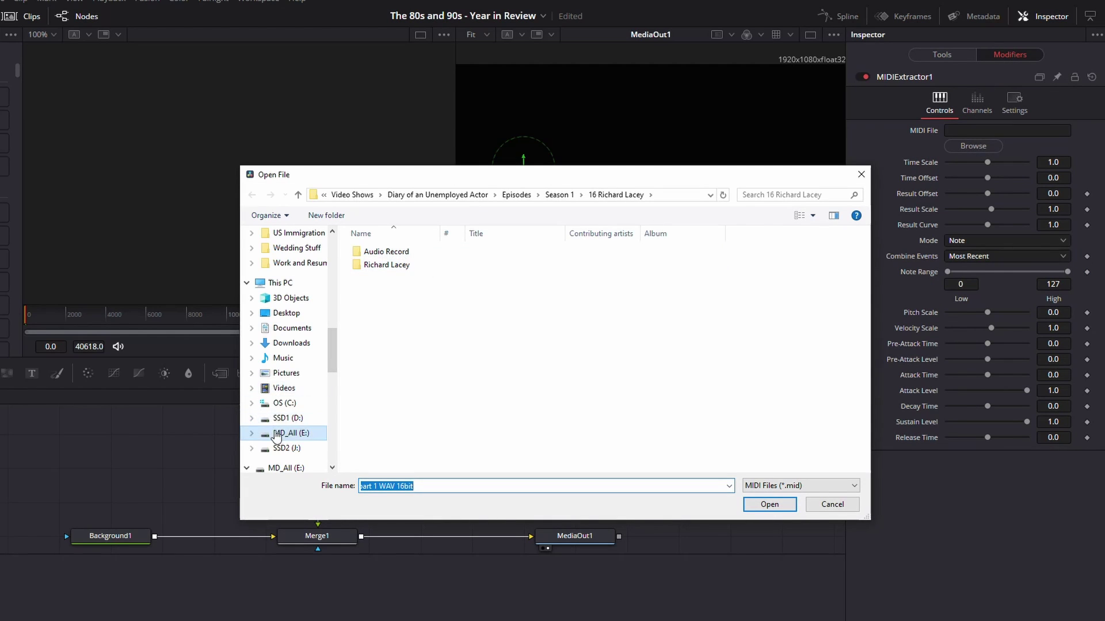
left_click(314, 432)
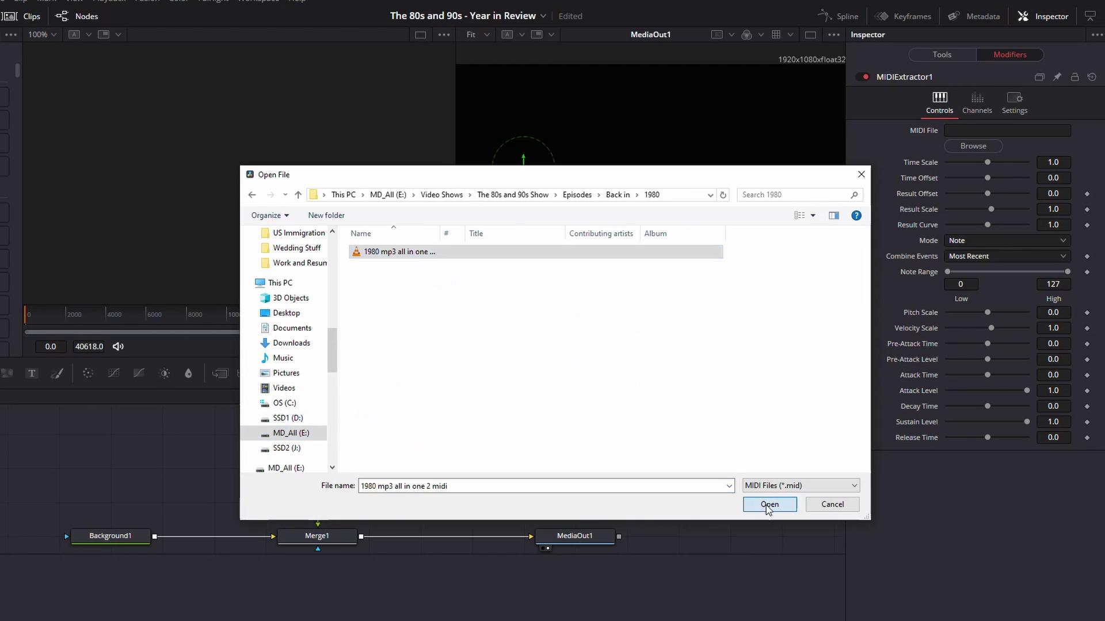
left_click(770, 505)
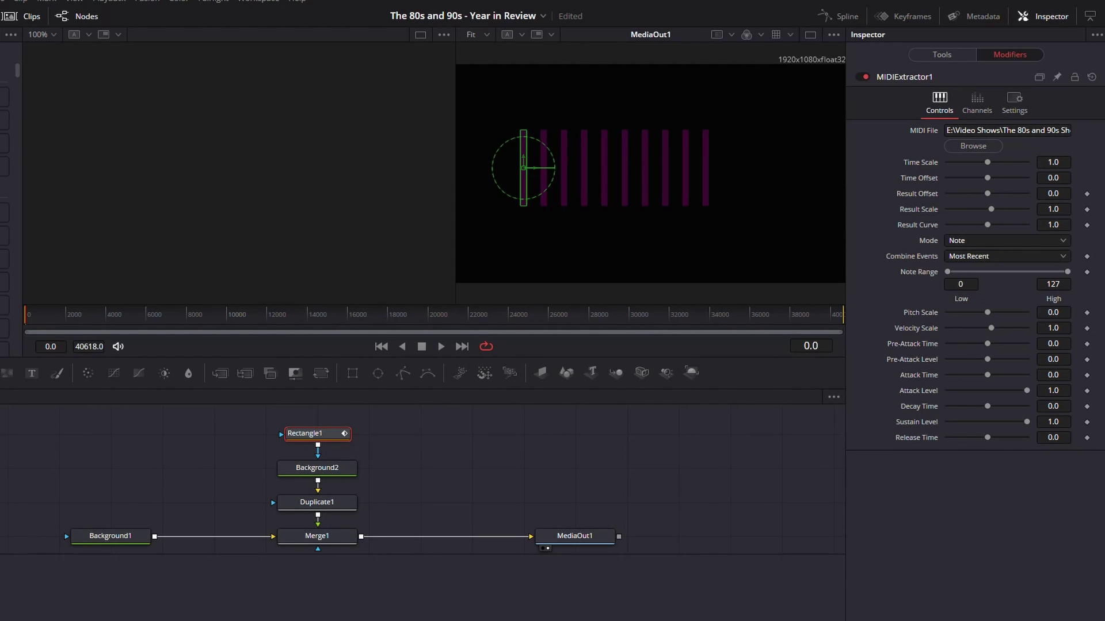
Set the MIDI Extractor's Combine Events to Sum and Result Scale to 0.3
left_click(967, 253)
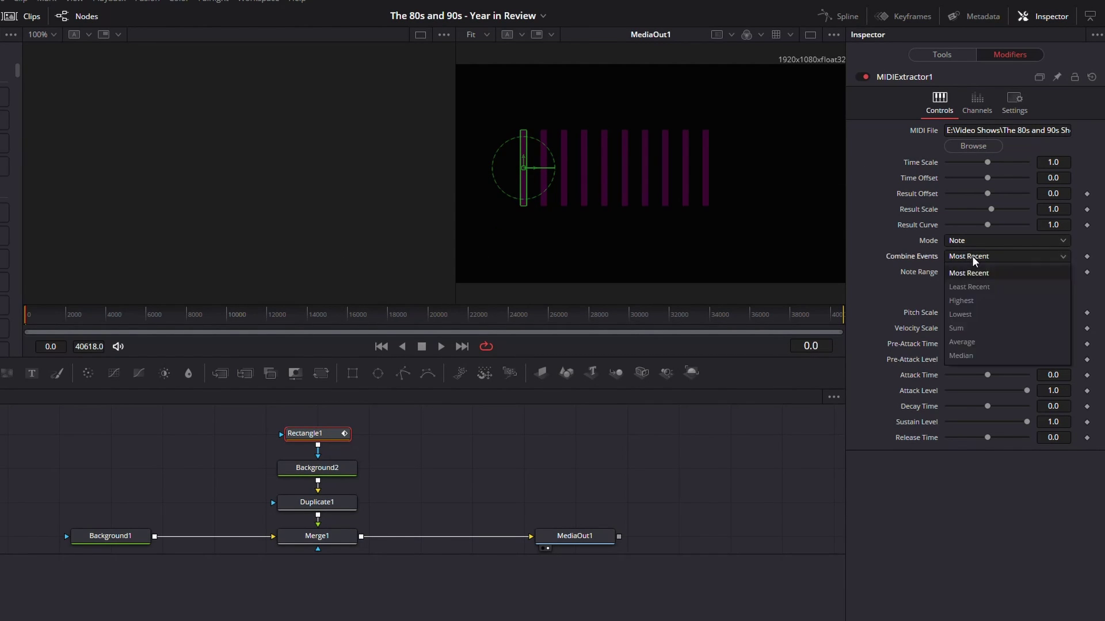
left_click(961, 327)
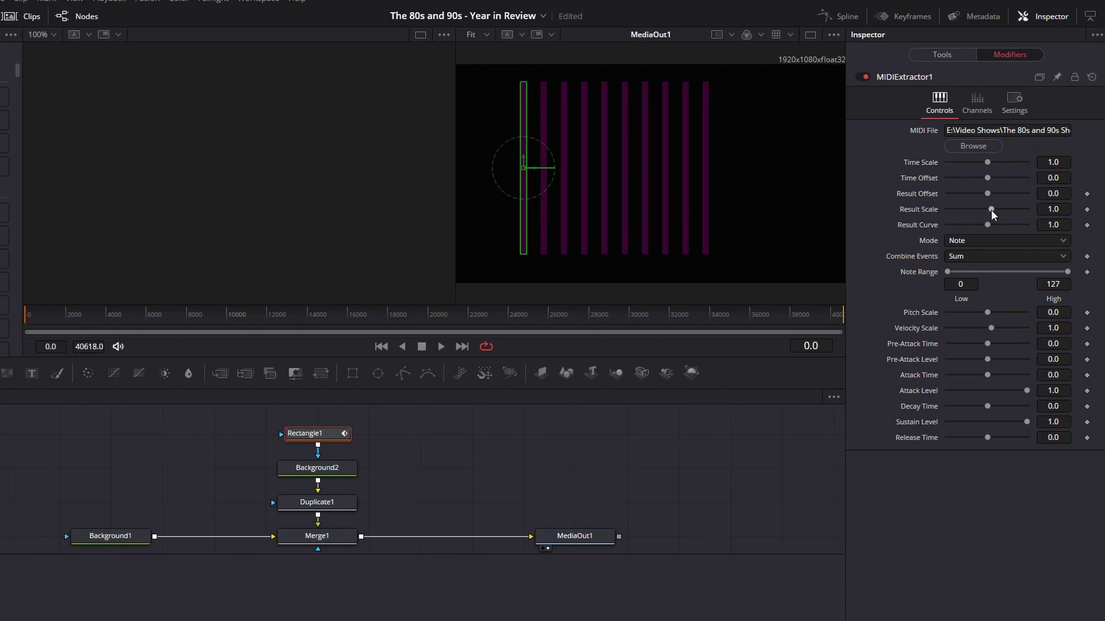
left_click_drag(990, 209, 989, 210)
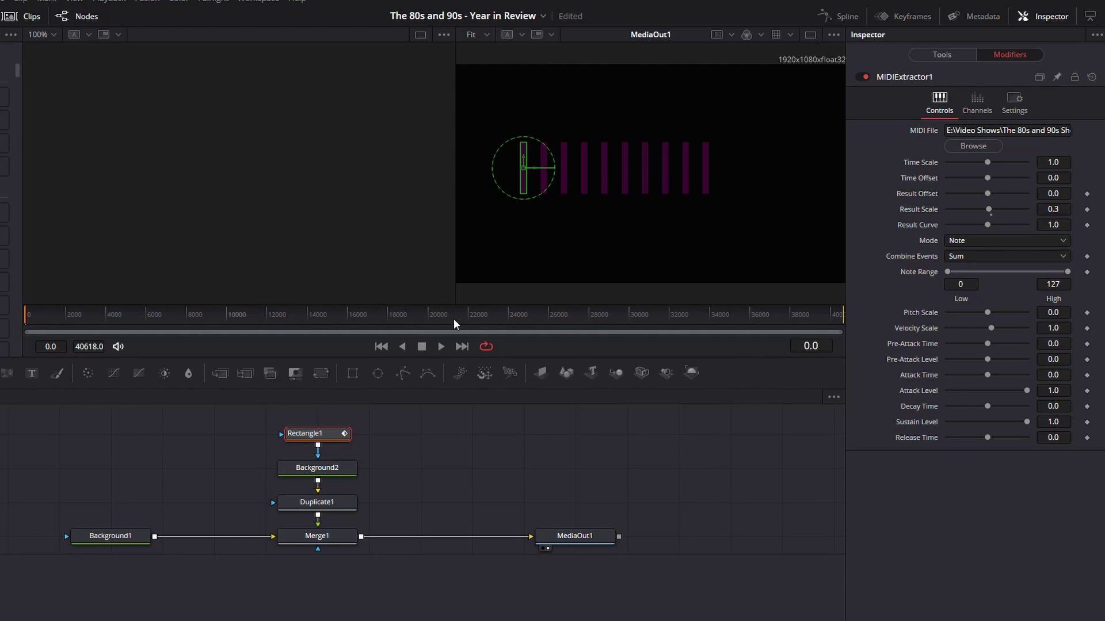
Play the composition to watch the bars react to the MIDI, stopping at frame 26
left_click(441, 346)
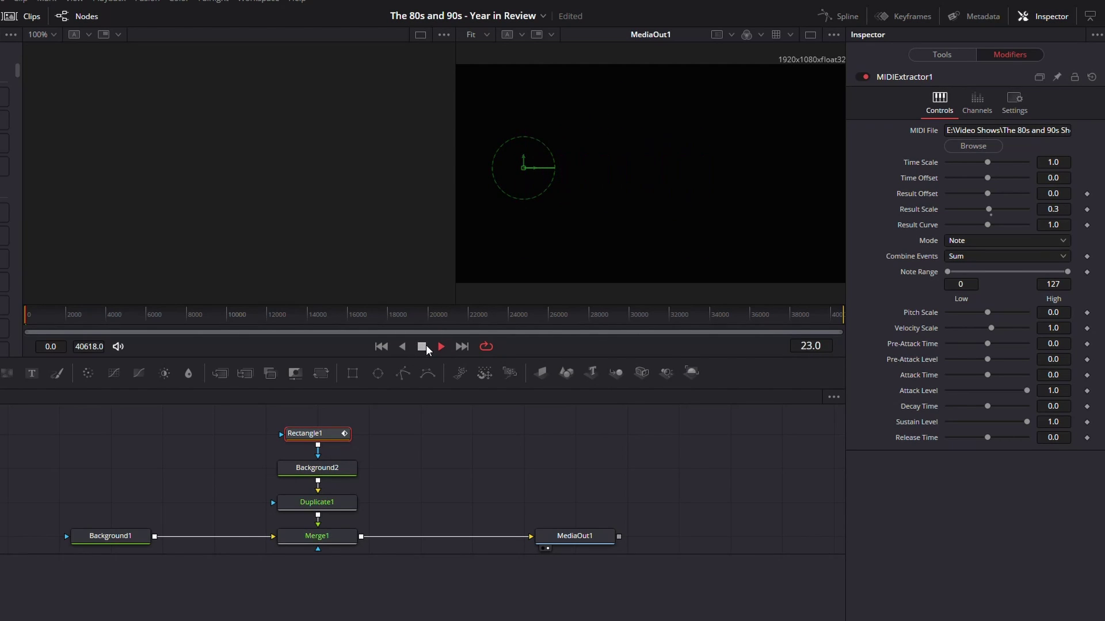
left_click(425, 344)
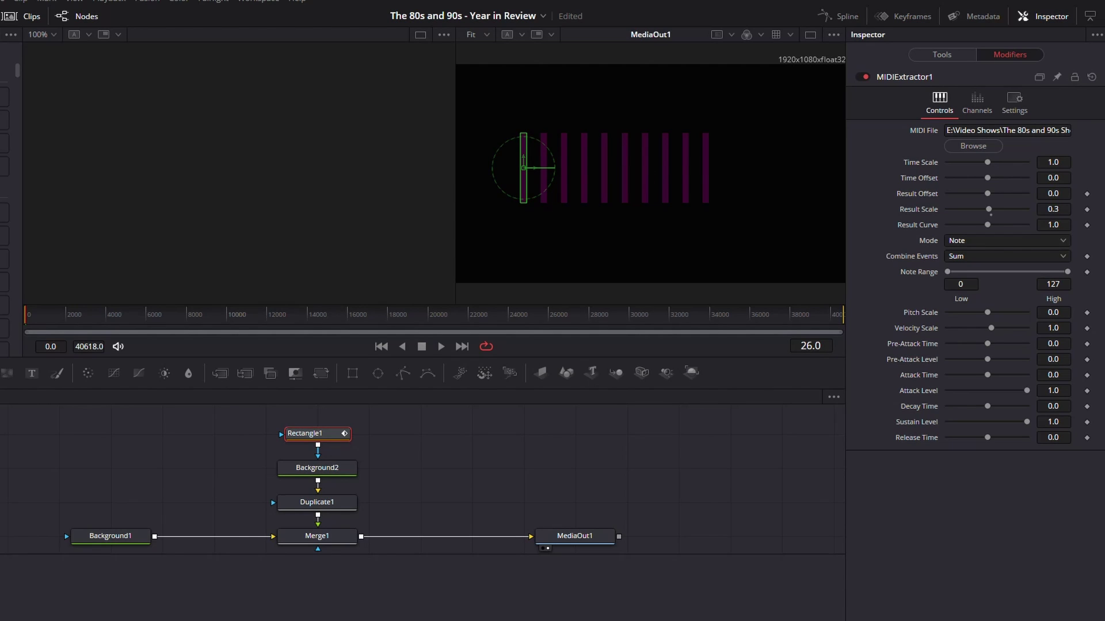
Lower Duplicate1's Time Offset toward 0.24 so the duplicated bars rise at staggered times
left_click(300, 506)
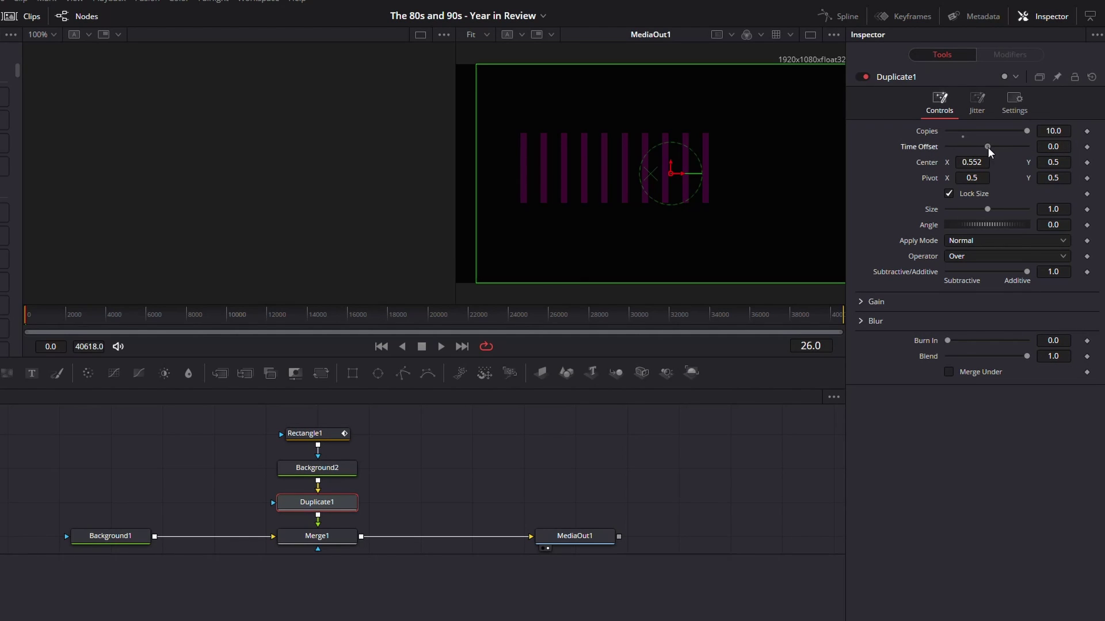
left_click_drag(989, 147, 990, 146)
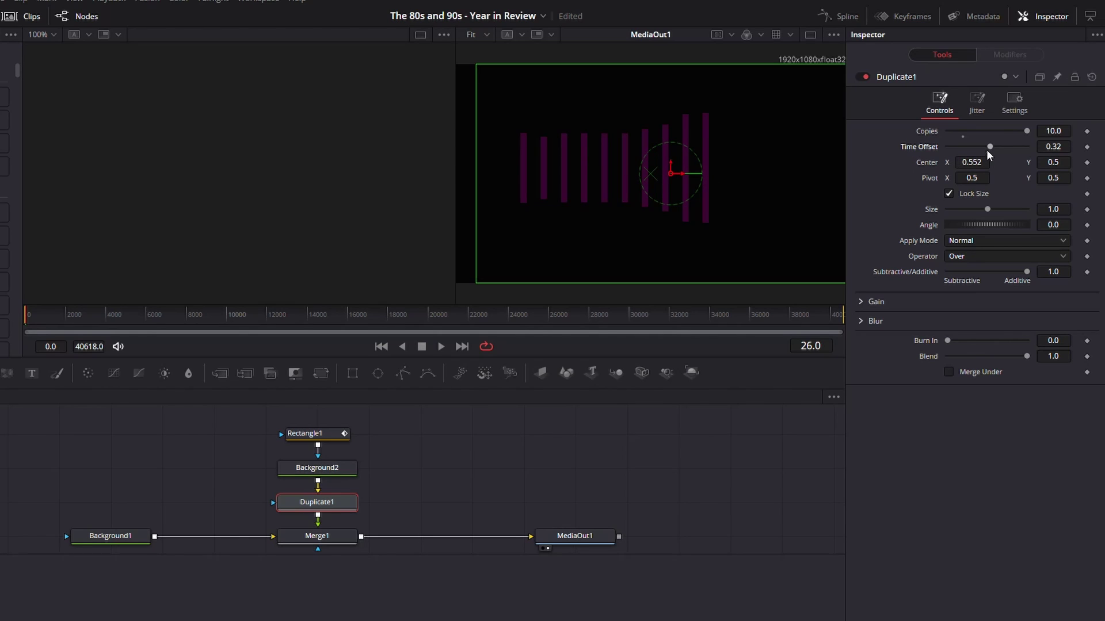
left_click_drag(987, 146, 990, 147)
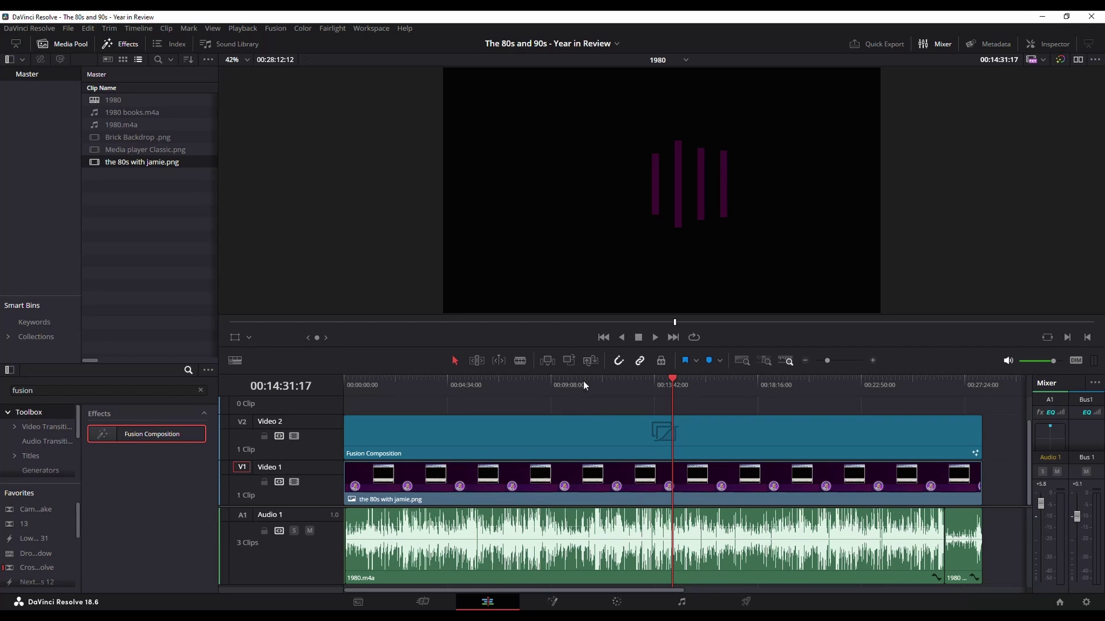
left_click(642, 382)
left_click_drag(627, 379, 595, 381)
left_click(599, 425)
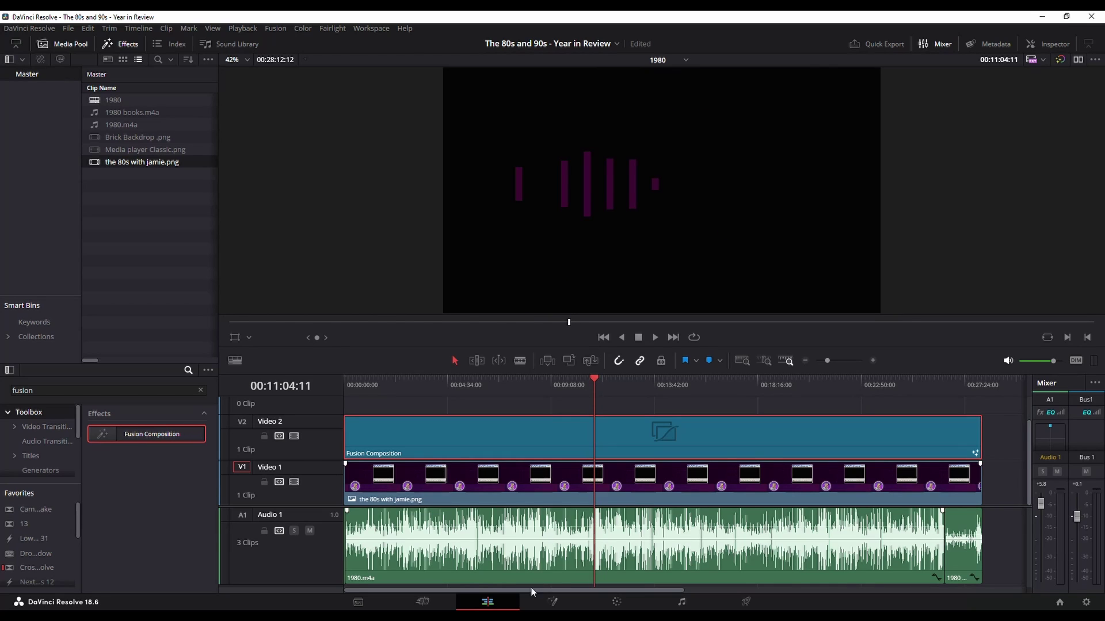
left_click(552, 602)
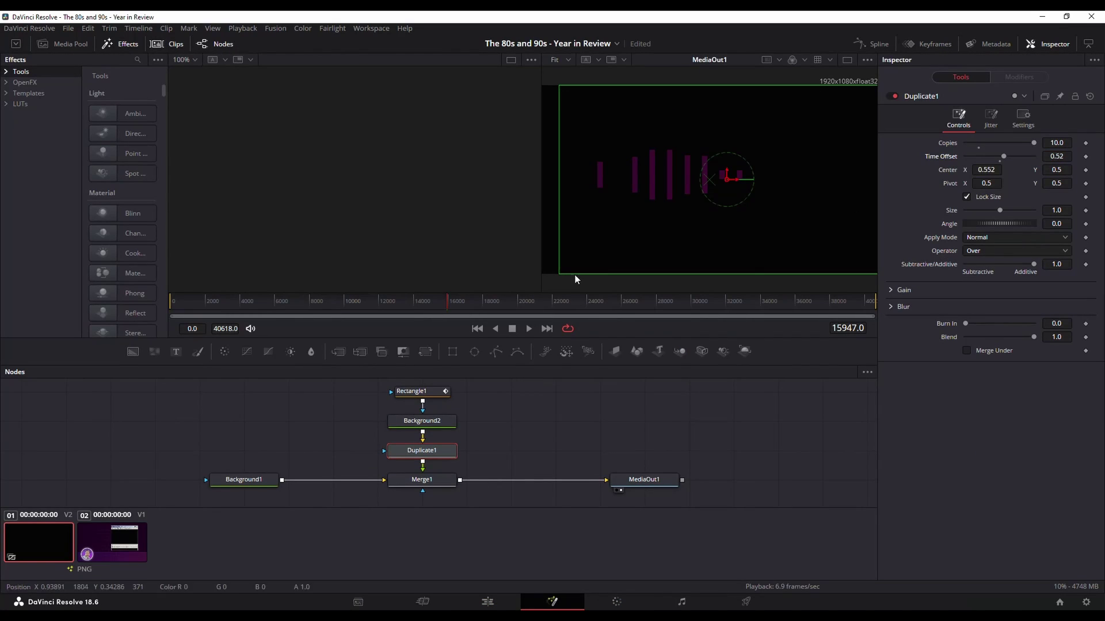
left_click(488, 602)
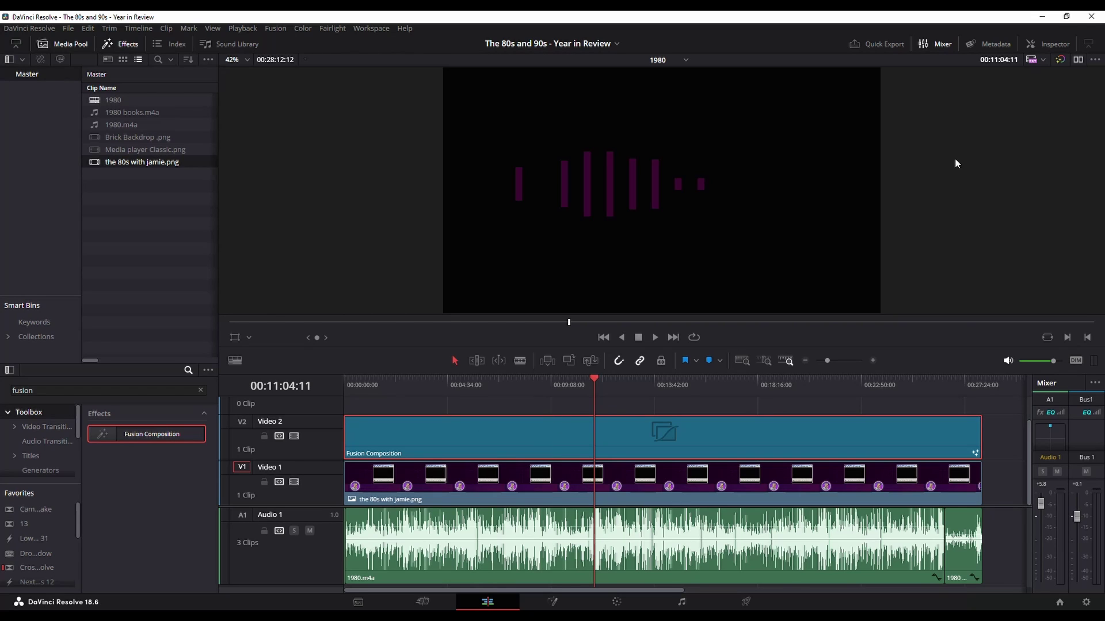
Give the Fusion Composition clip Add composite mode, Zoom 0.8, and Position X 92, Y -418
left_click(1048, 46)
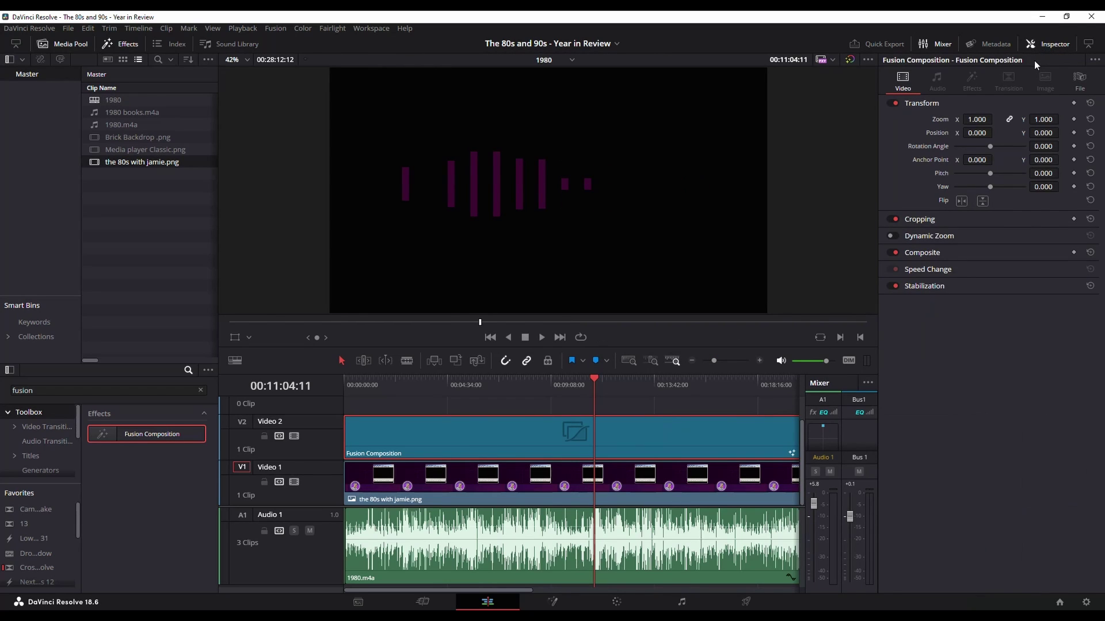
left_click(974, 220)
left_click(975, 220)
left_click(978, 253)
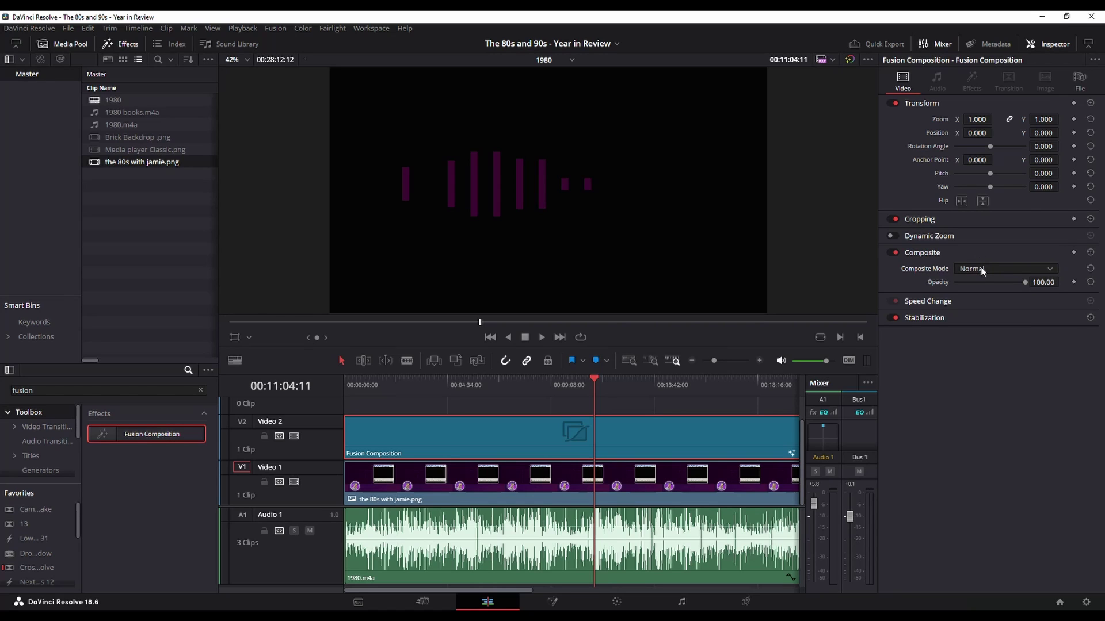
left_click(982, 270)
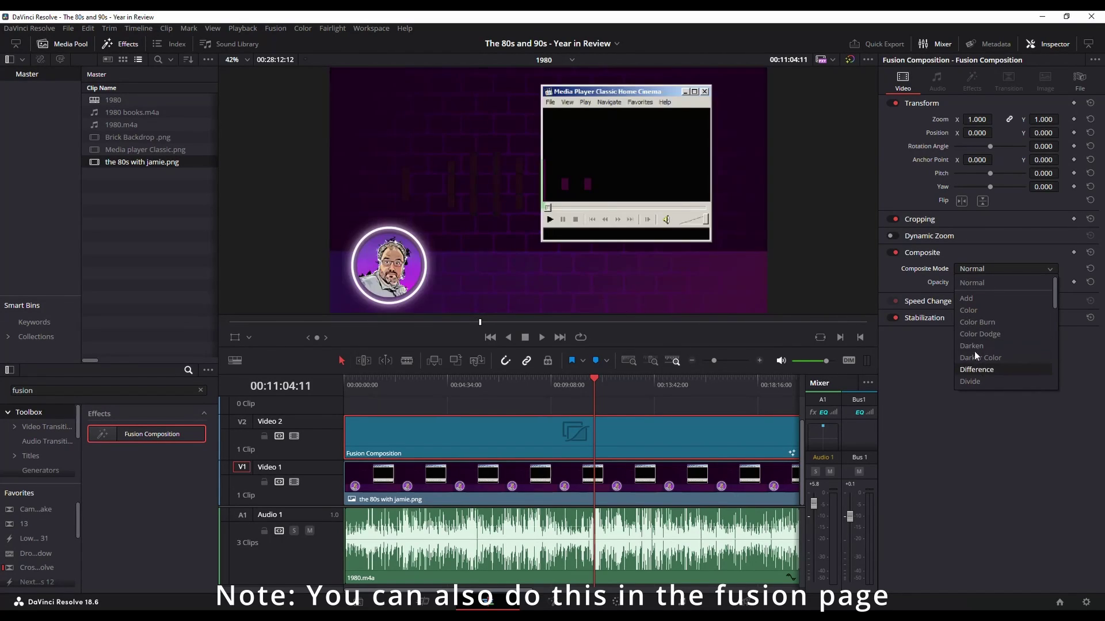
left_click(974, 299)
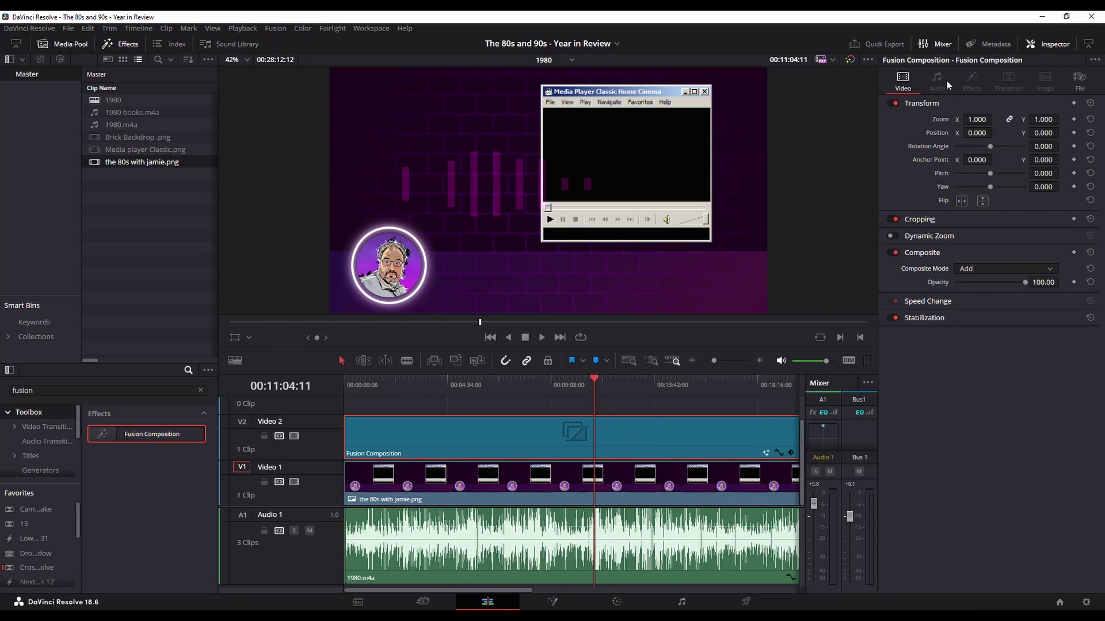
left_click_drag(977, 119, 956, 119)
left_click_drag(1042, 133, 990, 133)
Scrub the playhead around 06:55 to preview the bars, then zoom the timeline out to show every clip
left_click(489, 386)
left_click_drag(457, 389, 501, 391)
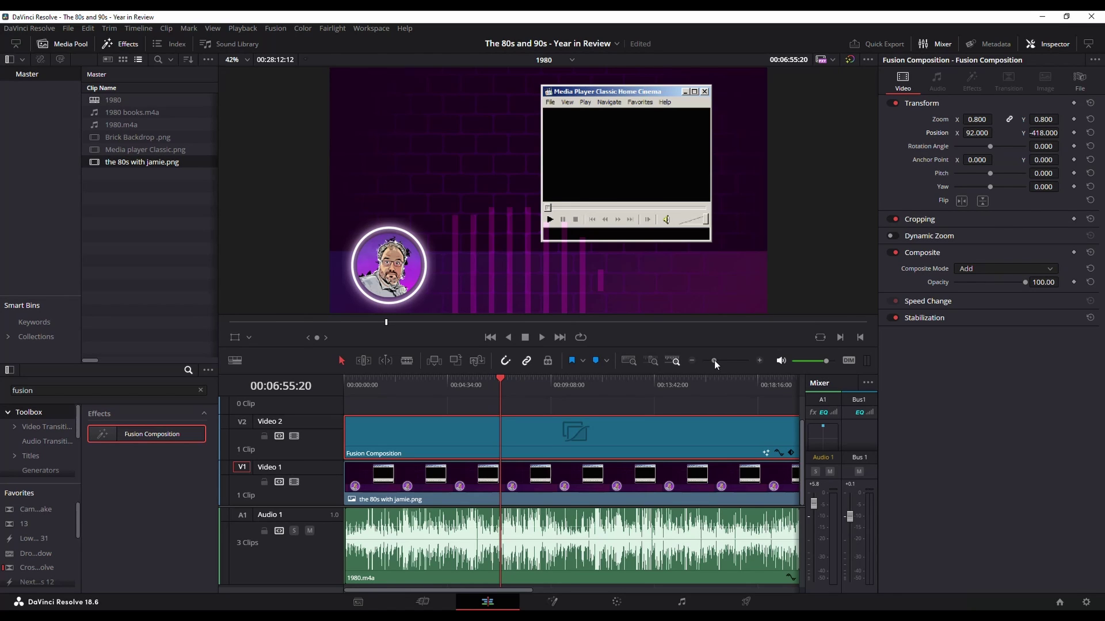
mouse_move(716, 360)
left_mouse_down()
mouse_move(726, 360)
mouse_move(710, 358)
left_mouse_up()
Select both A1 audio clips and the V2 Fusion Composition clip, then bring the composition up on the Fusion page
left_click(395, 542)
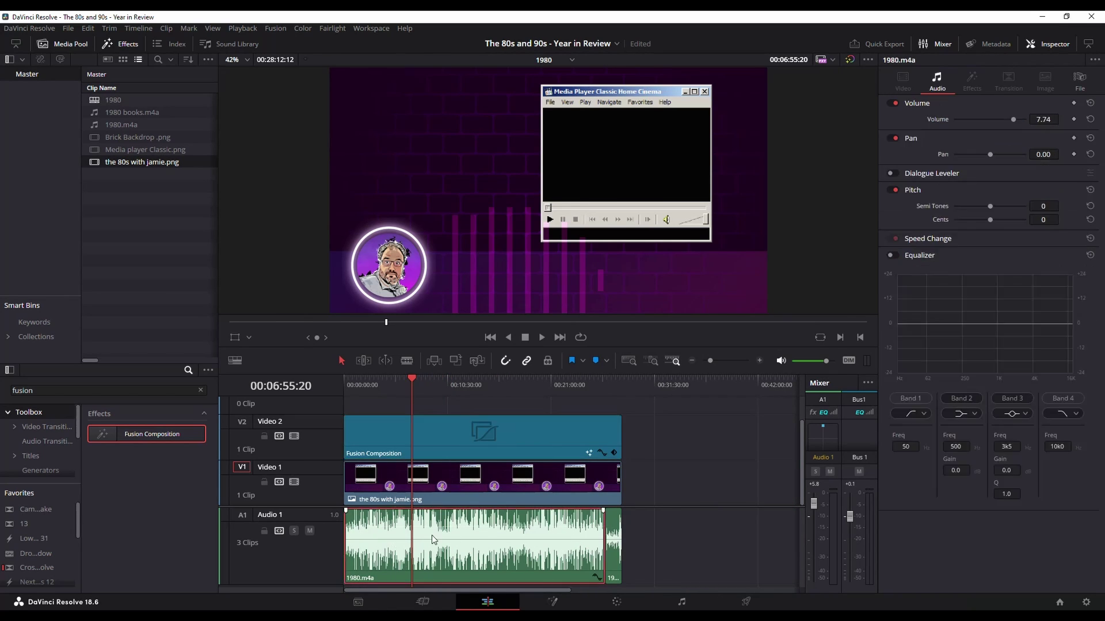
left_click_drag(679, 530, 378, 535)
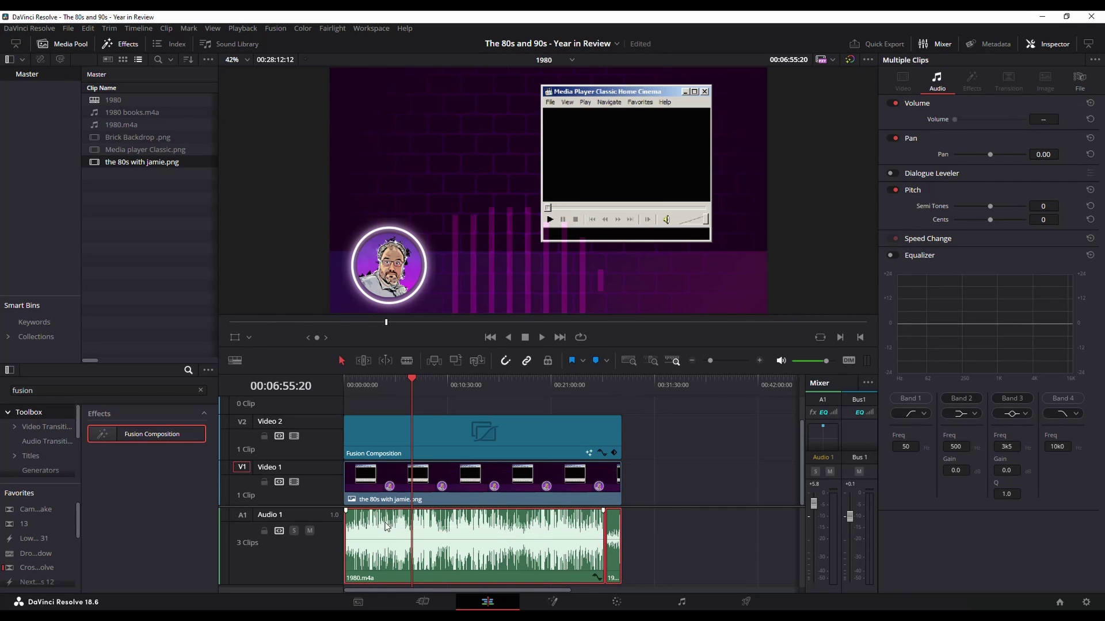
left_click(393, 440)
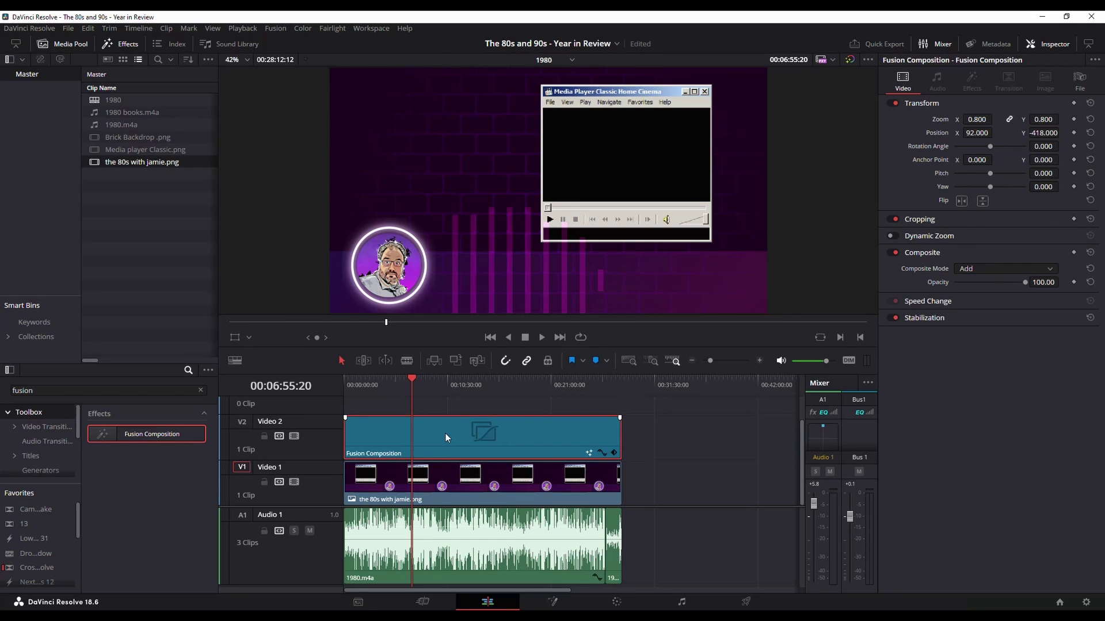
left_click_drag(659, 535, 400, 534)
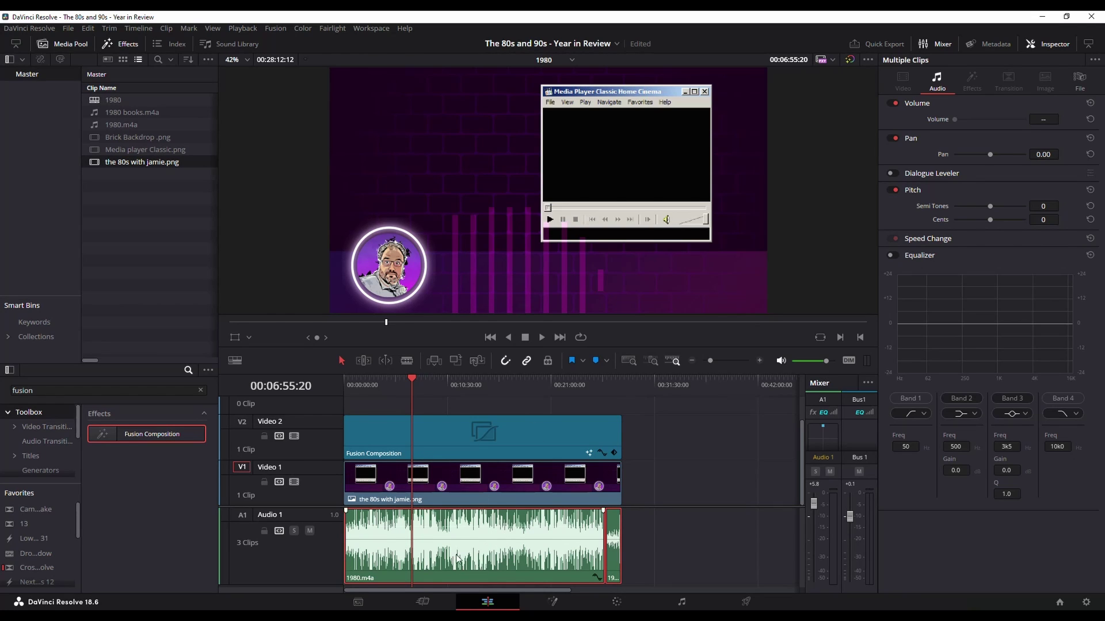
left_click_drag(458, 429, 433, 423)
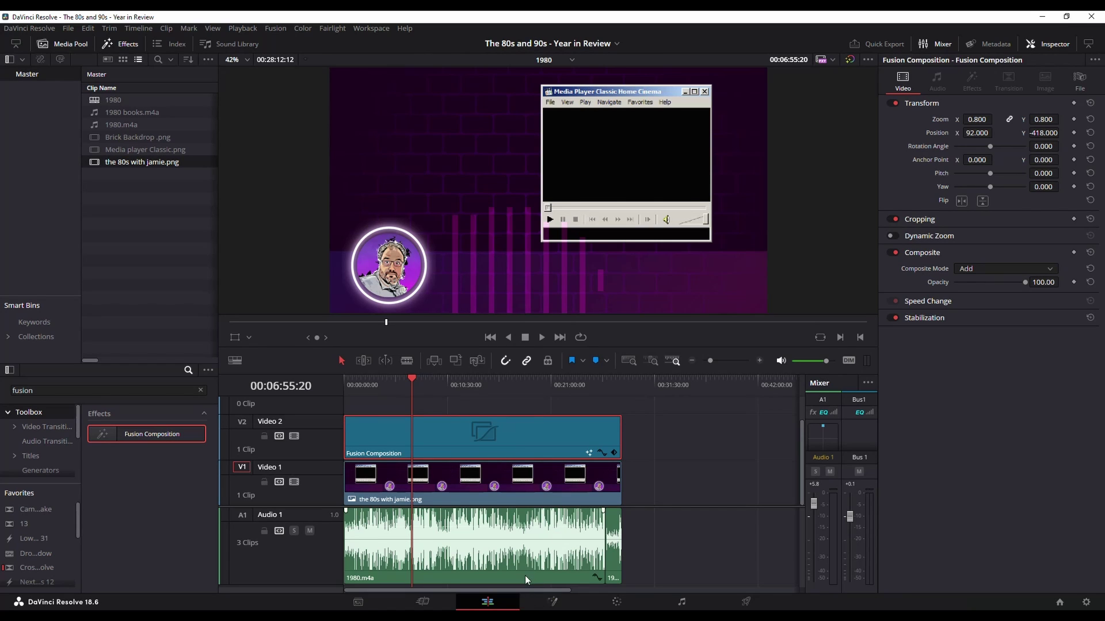
left_click(553, 601)
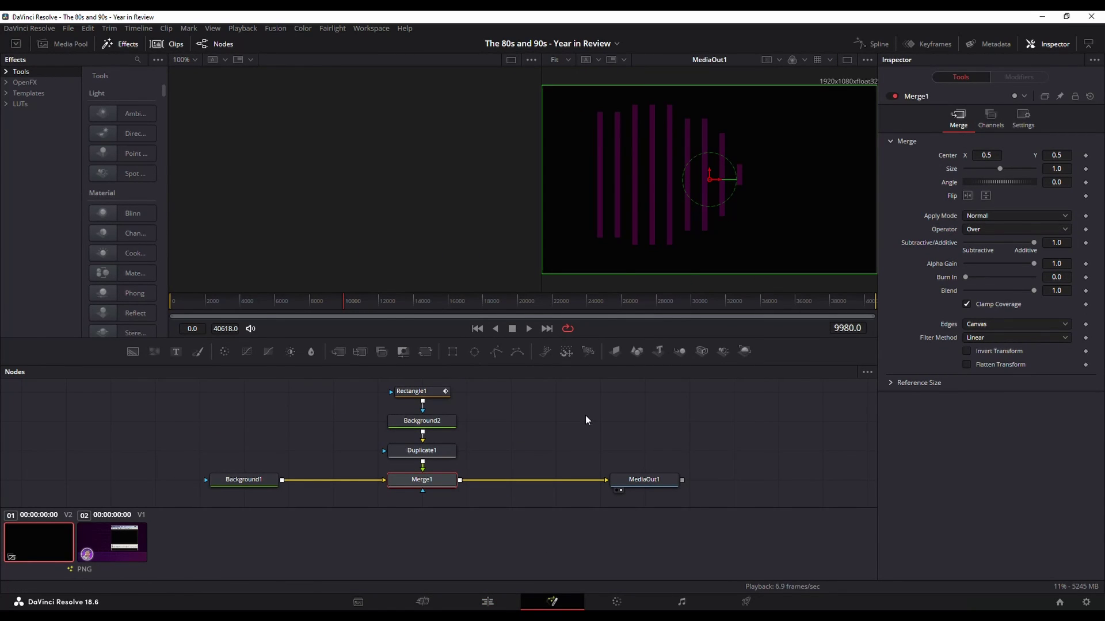
Try white for Background2's colour, cancel to keep the bars purple, and go back to the Edit page
left_click(434, 392)
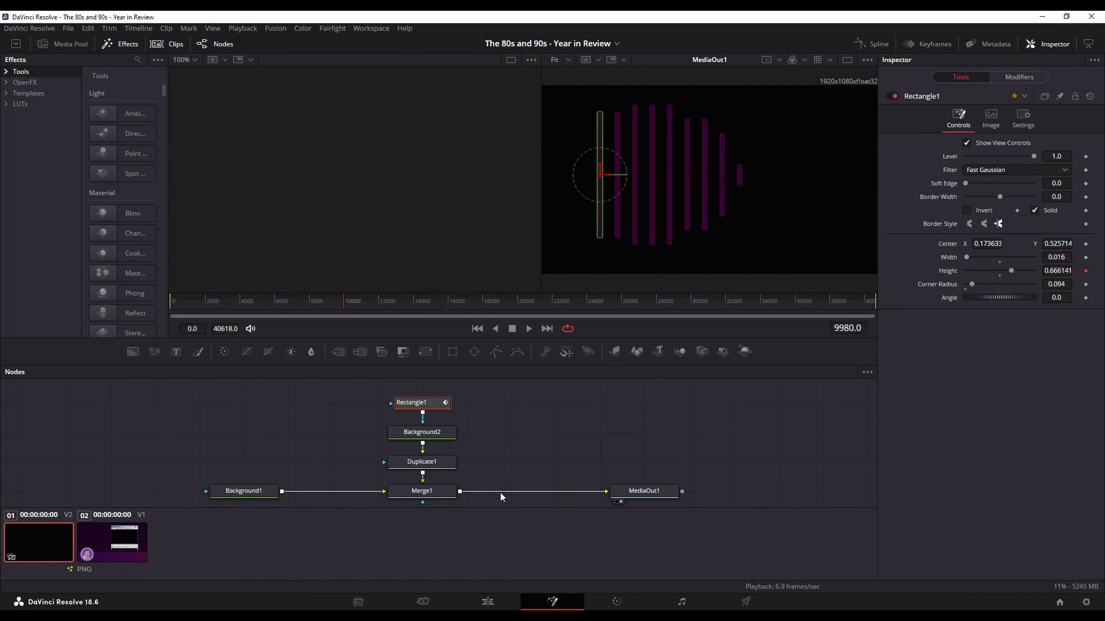
left_click(440, 433)
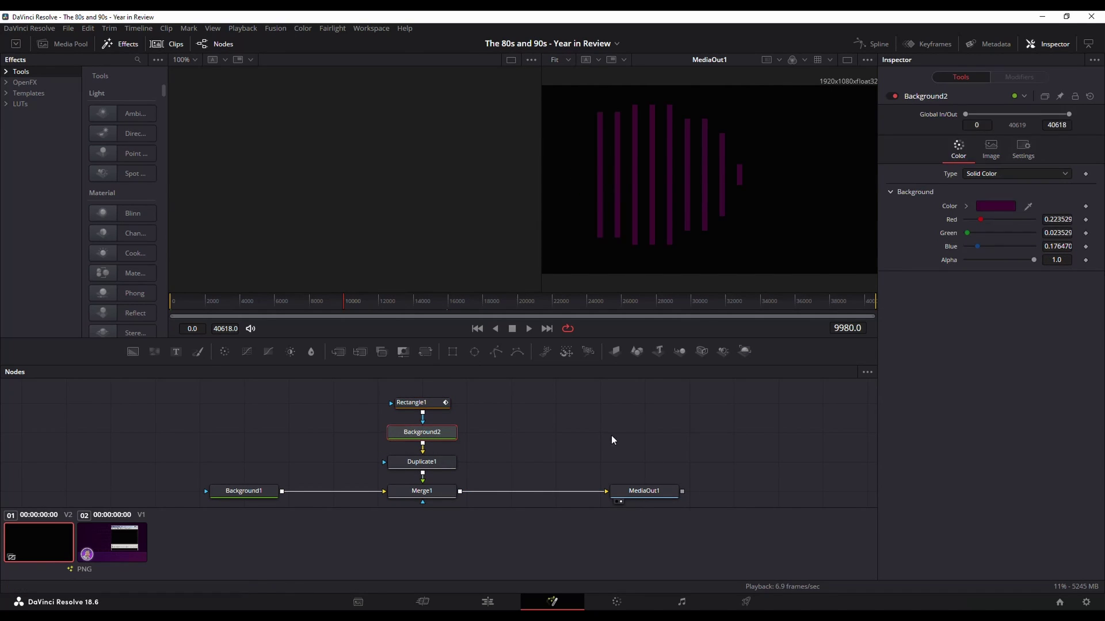
left_click(995, 206)
left_click(511, 365)
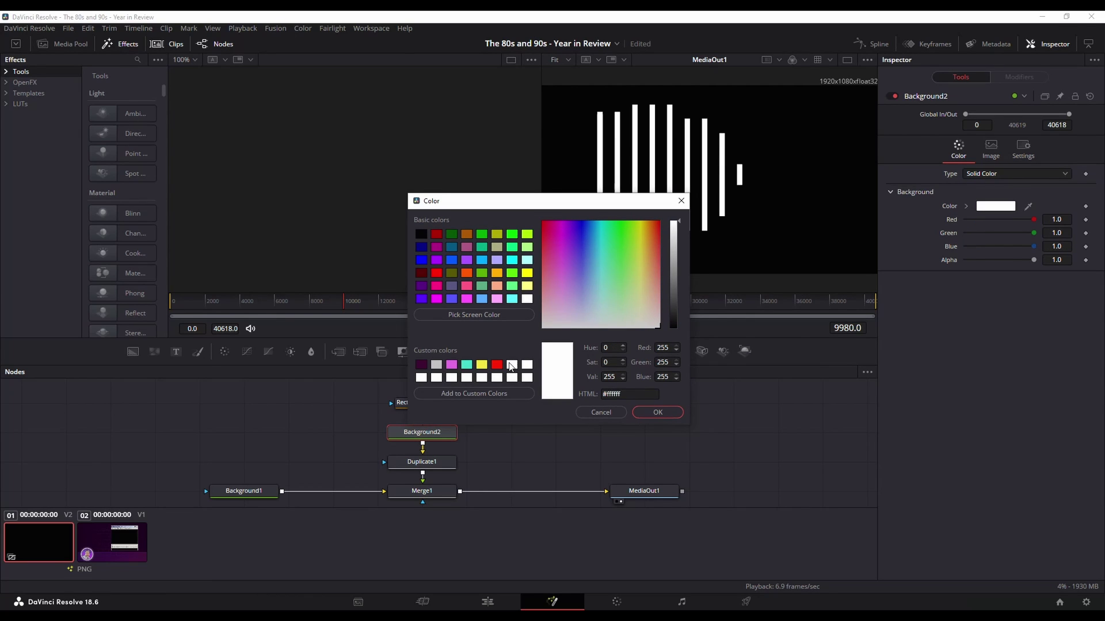
left_click(599, 414)
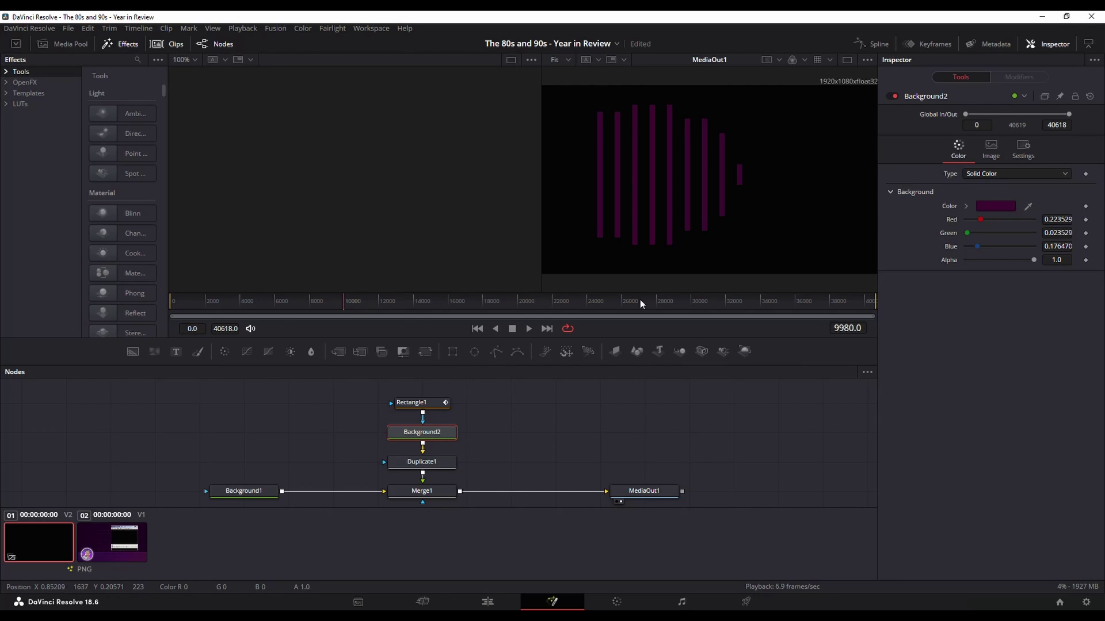
left_click(485, 602)
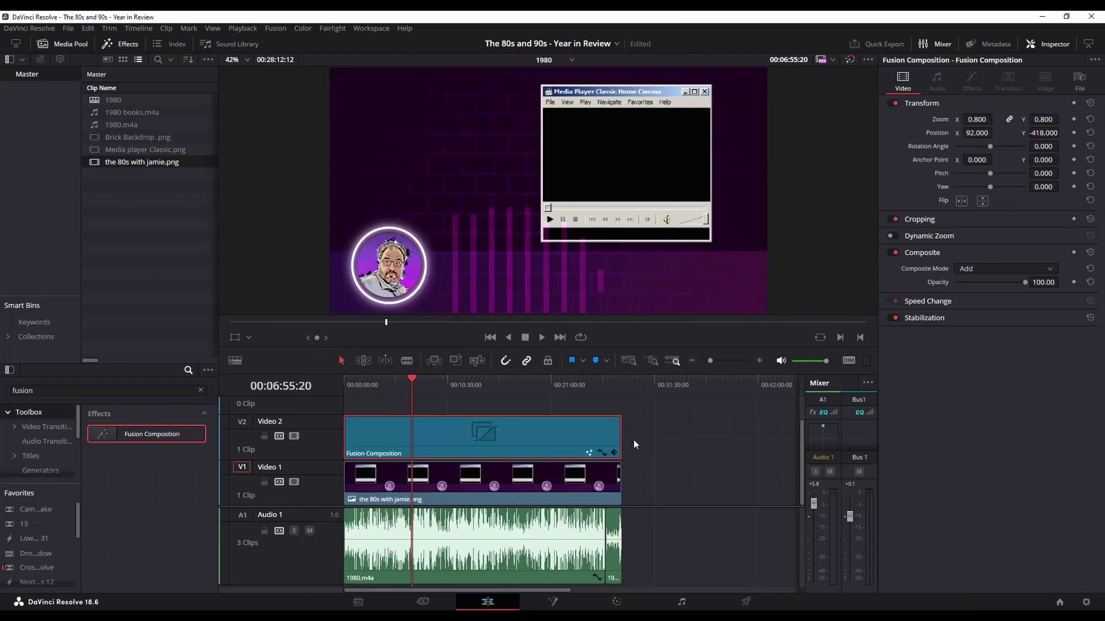